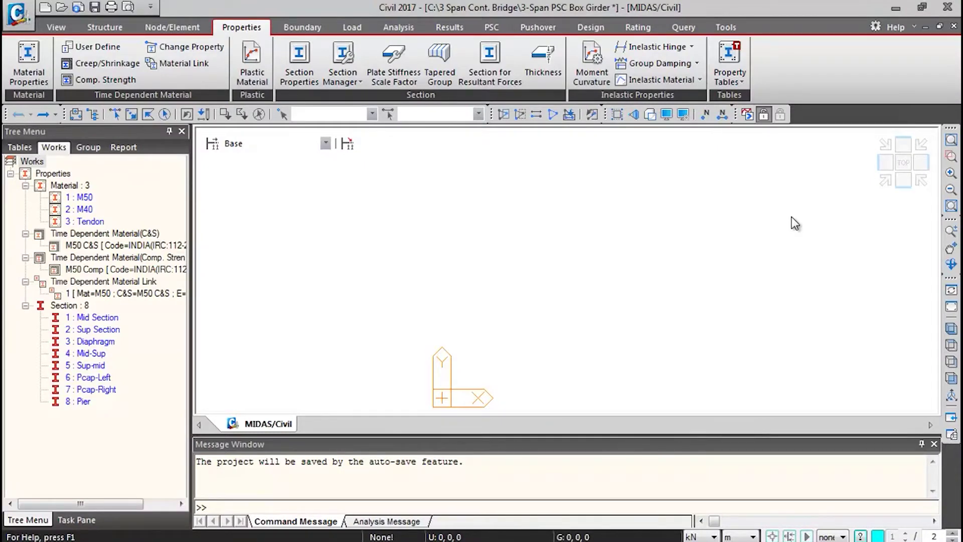
Open the Create Nodes tool from the Node/Element tab.
click(189, 29)
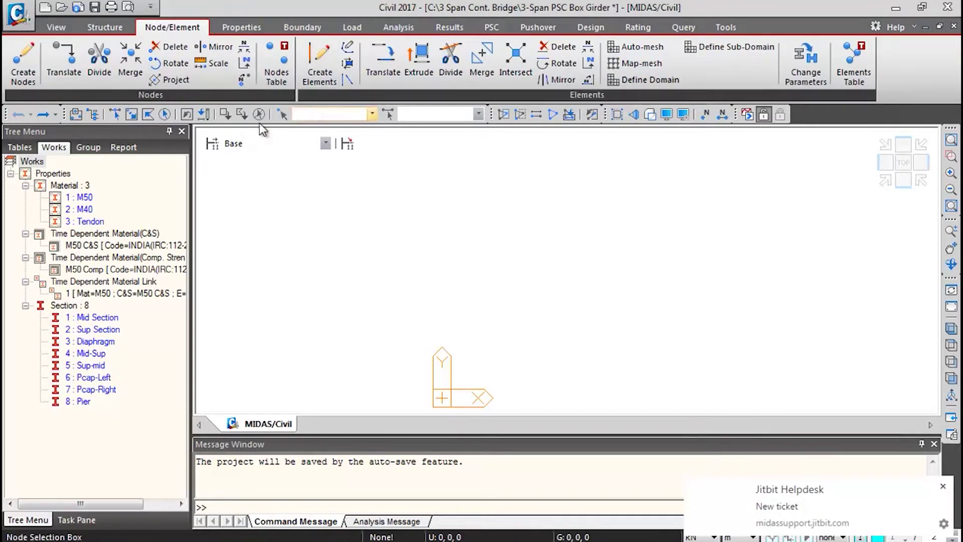
click(23, 59)
Create Node 1 at coordinates 0, 0, 0 and view the model isometrically.
click(98, 375)
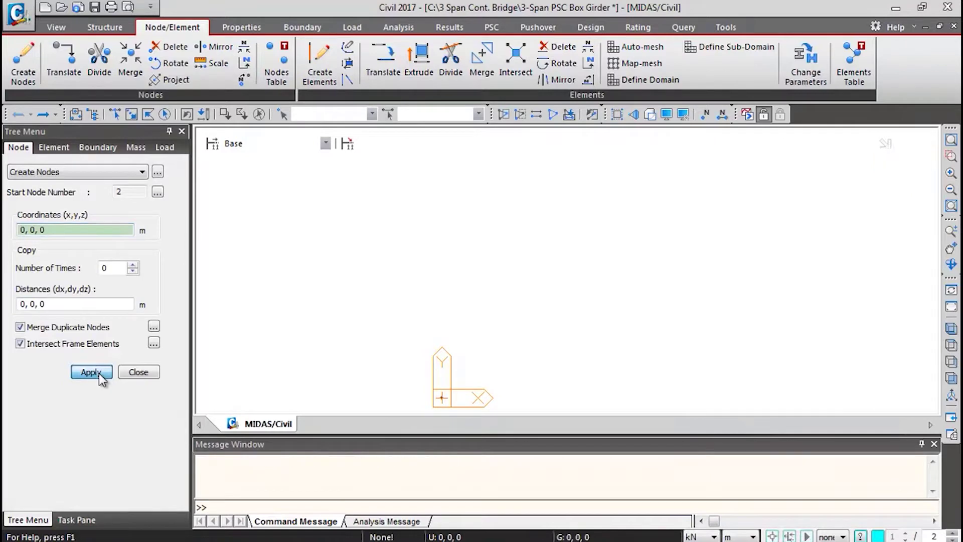
click(887, 183)
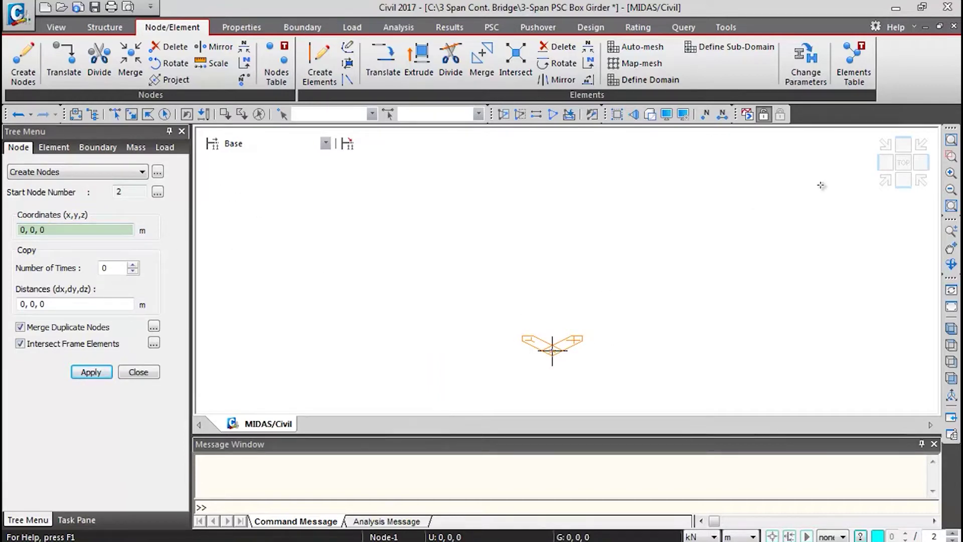
Set Extrude to Node-to-Line beam elements translated at unequal distances along the x-axis.
click(416, 65)
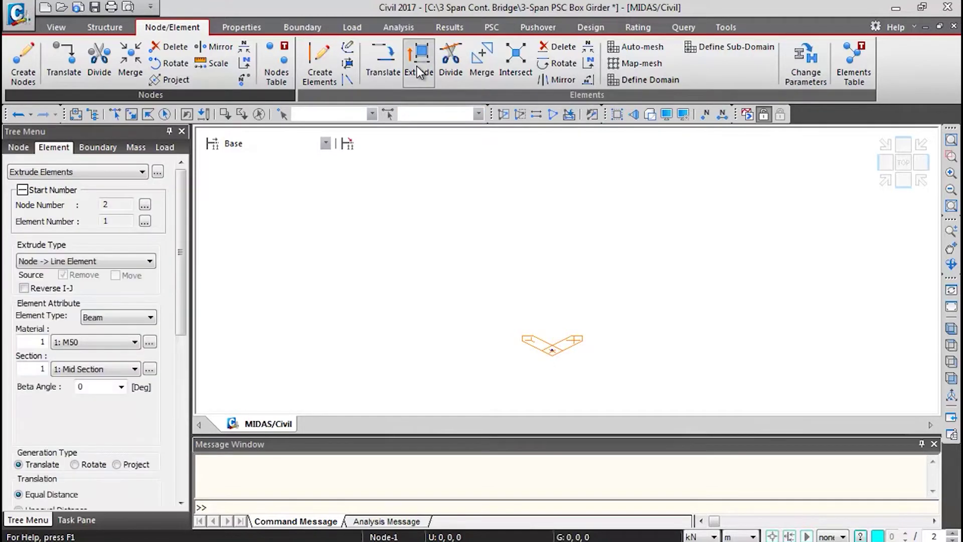
drag(182, 194, 175, 227)
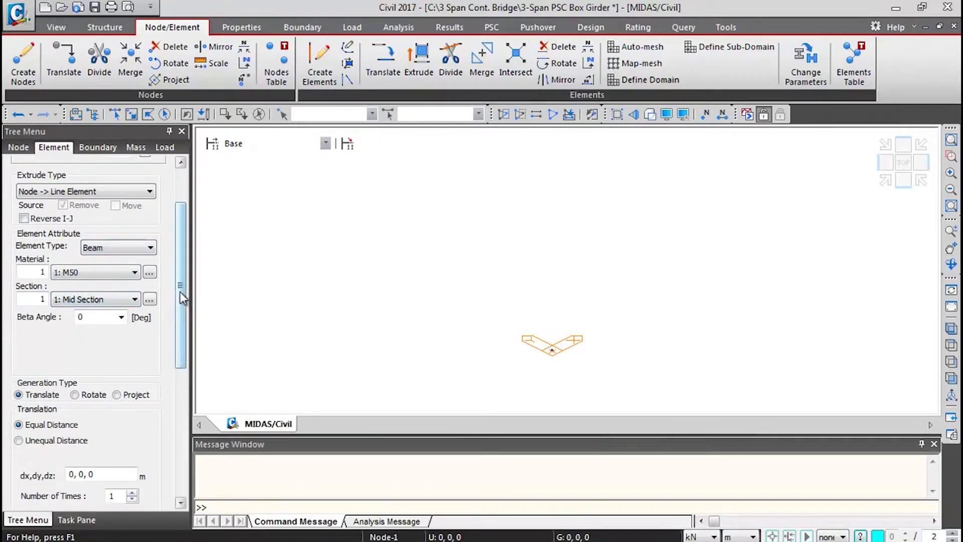
drag(179, 283, 172, 369)
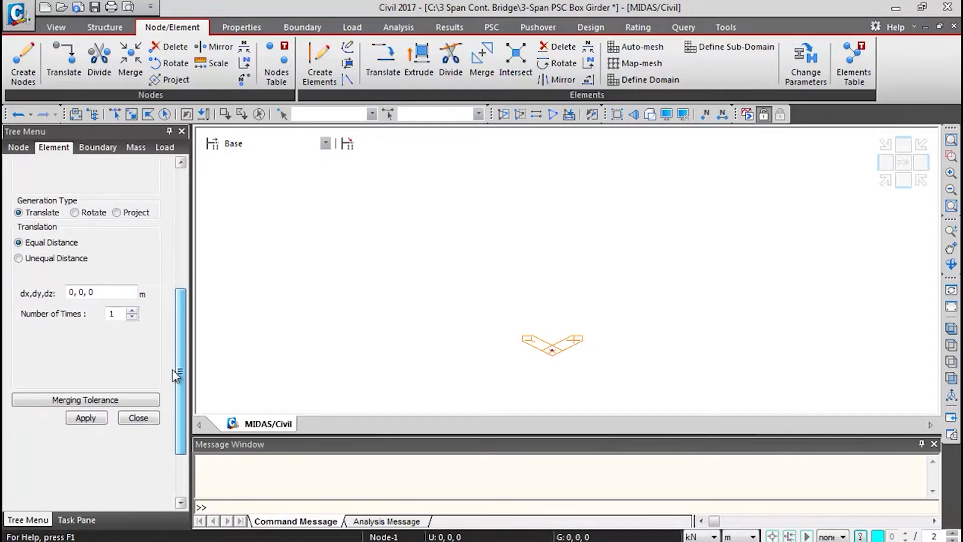
click(44, 260)
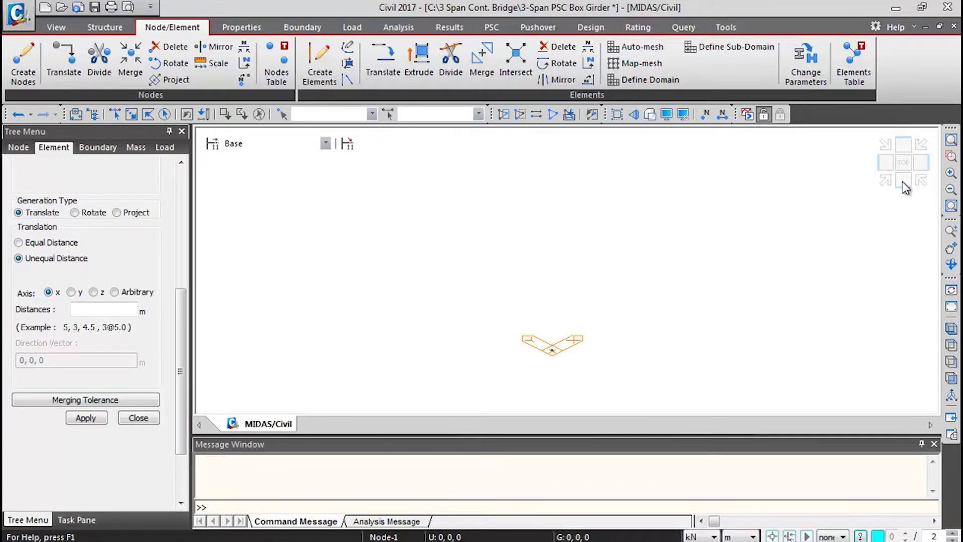
click(903, 166)
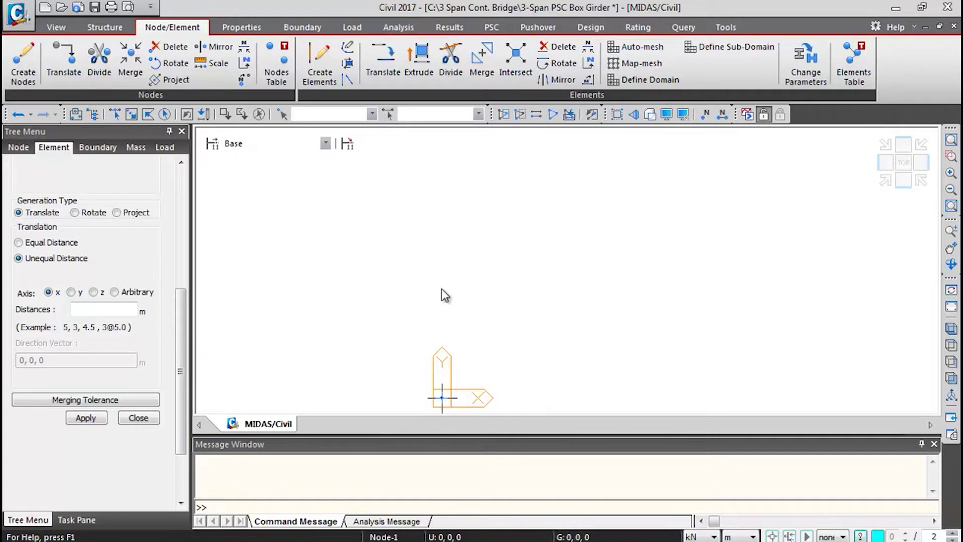
click(887, 180)
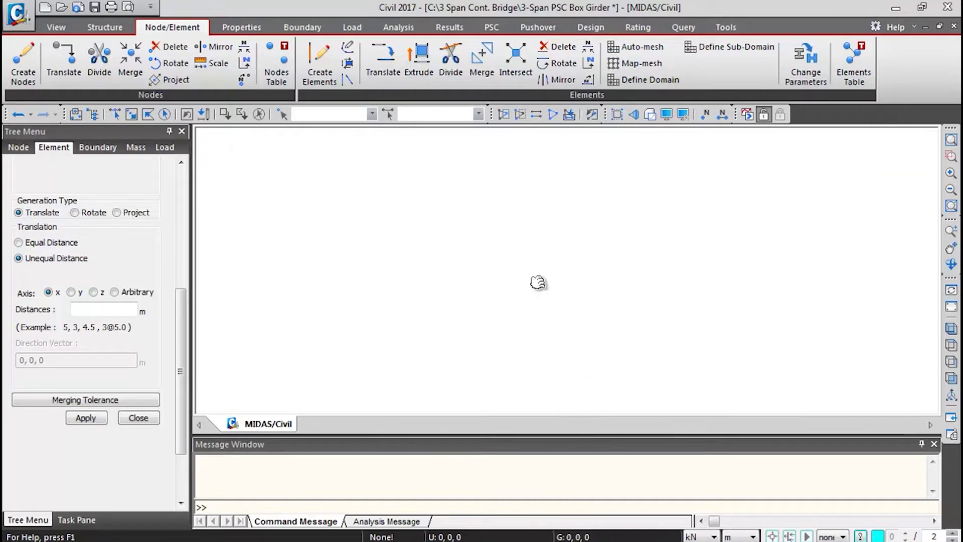
click(904, 164)
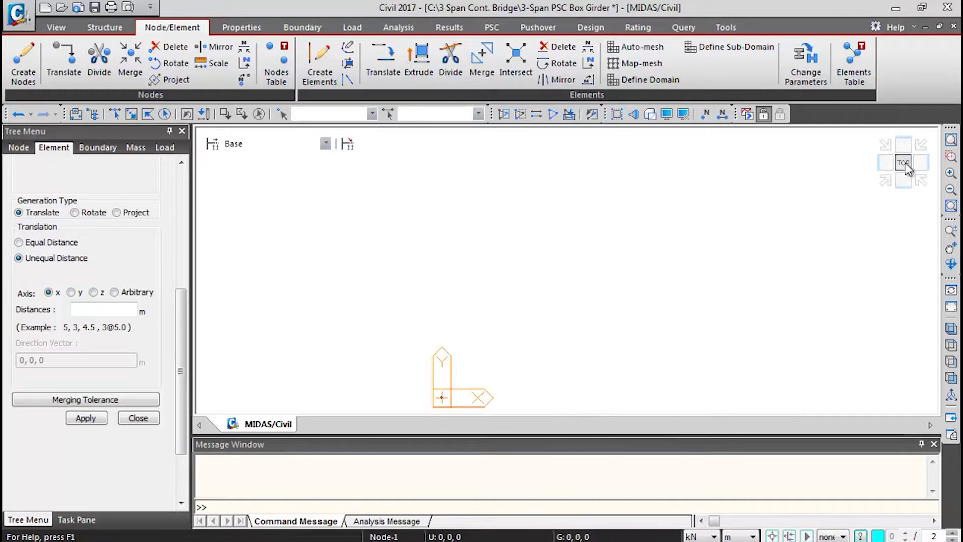
click(99, 311)
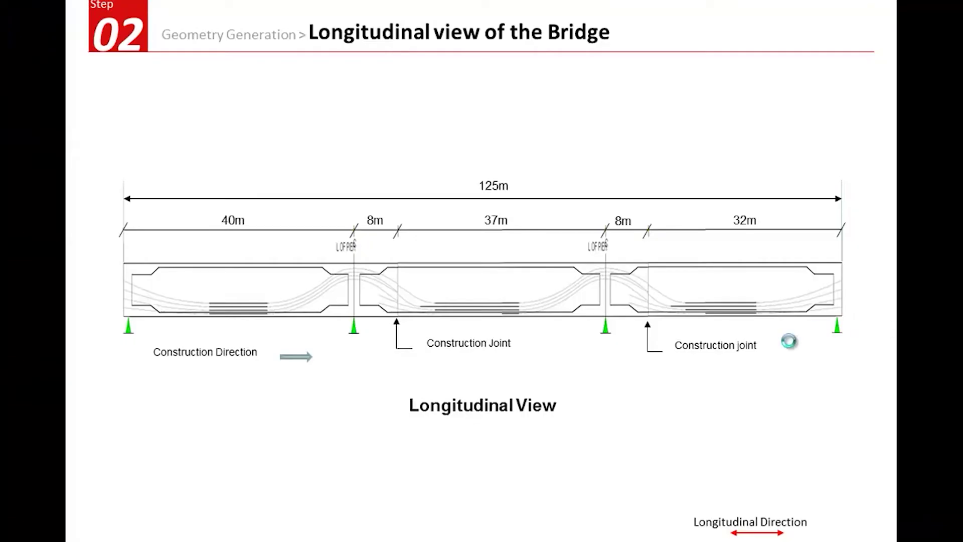
View the longitudinal sectional detail slide, then return to the extrusion Distances field in MIDAS.
click(655, 414)
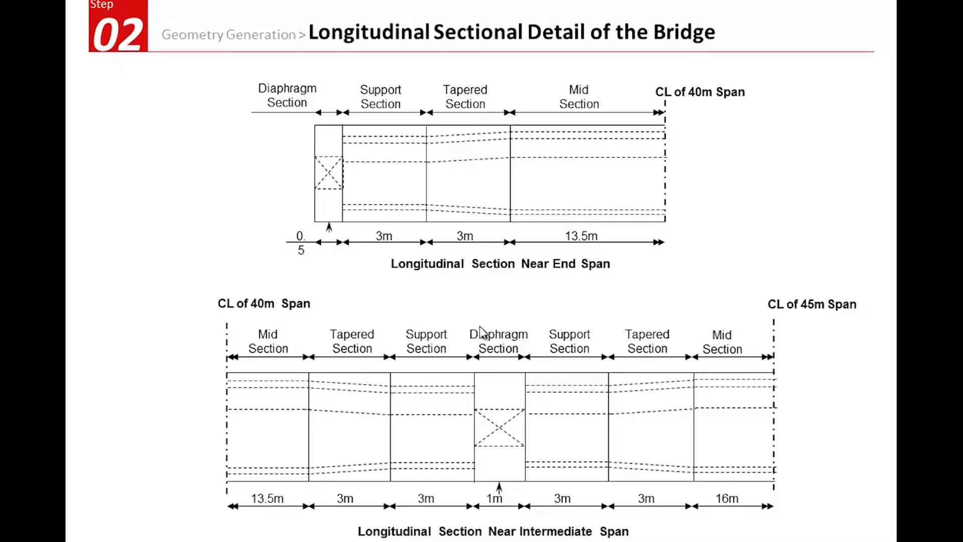
key(alt+Tab)
click(116, 310)
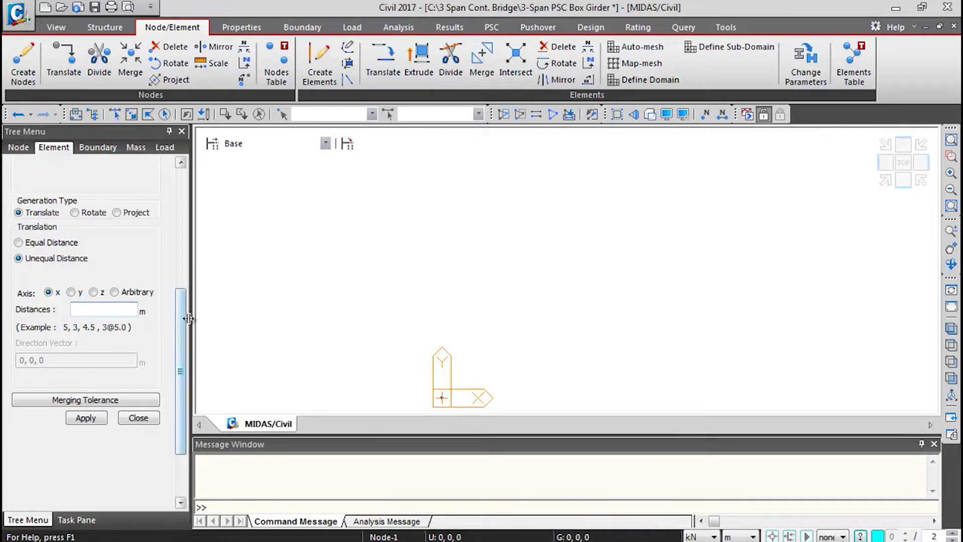
drag(179, 315, 180, 317)
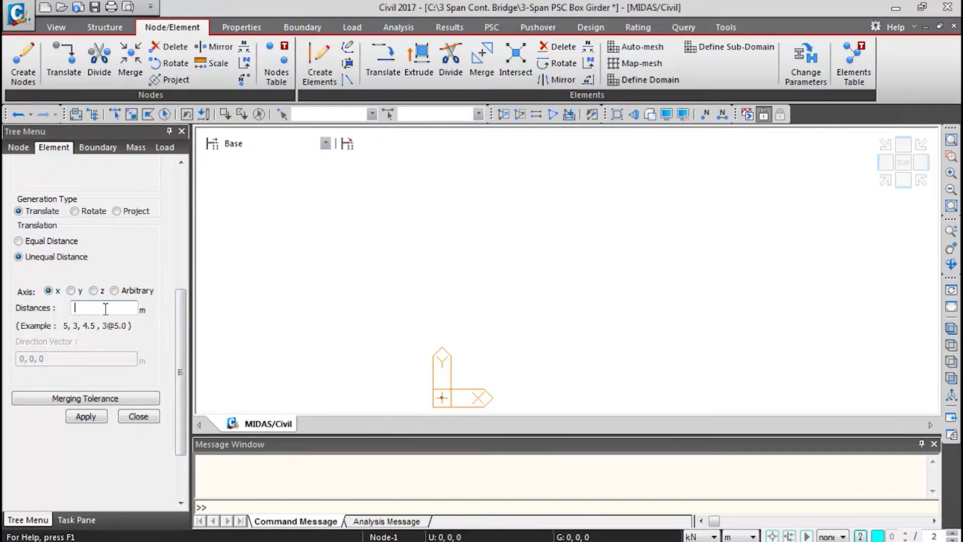
text(2@0.25)
text(,39@1)
text(,2)
text(@0.)
text(5)
text(,)
text(44@1)
text(,)
text(2@0.5)
text(,39@)
text(1)
text(,2@0.)
text(25)
click(129, 116)
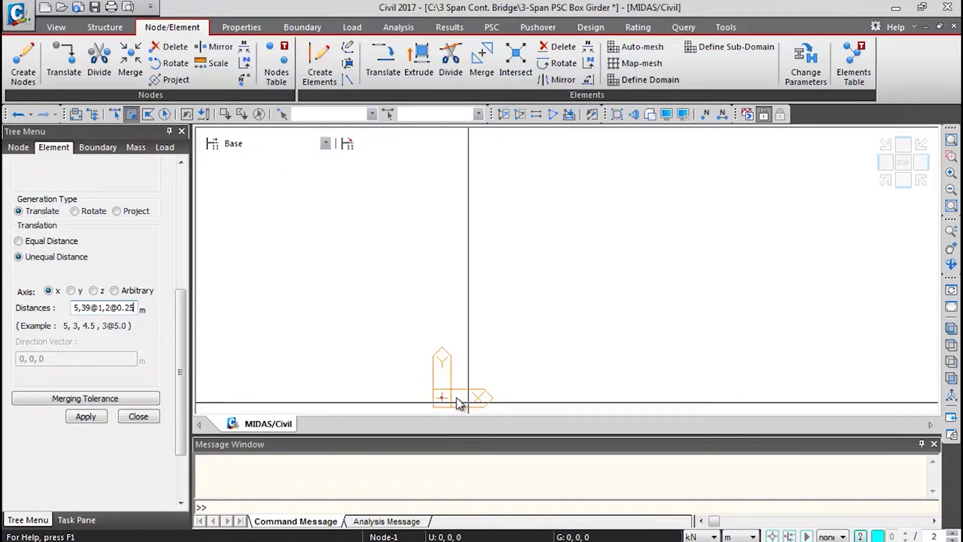
drag(426, 382, 457, 408)
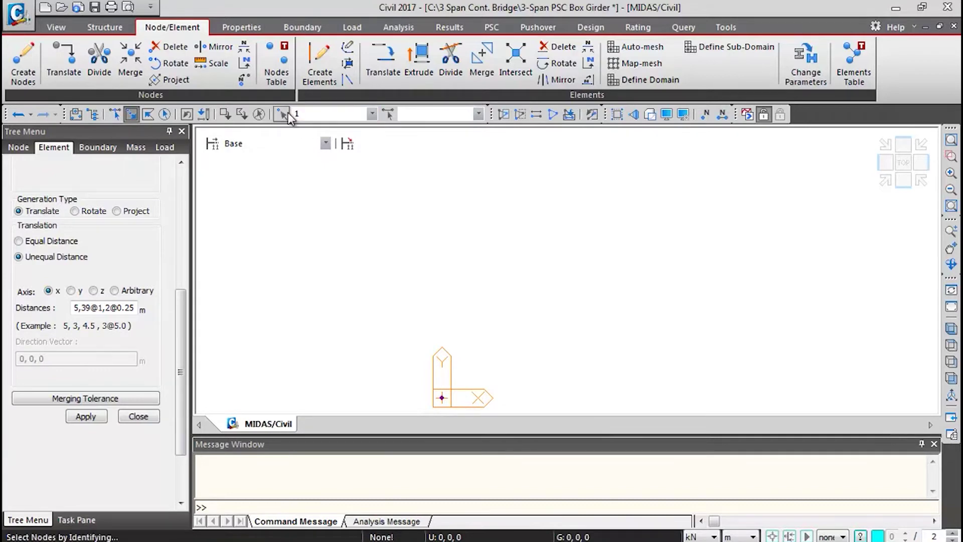
Generate the beam elements and check the box section in isometric and end-on views against the bearing slide.
click(106, 418)
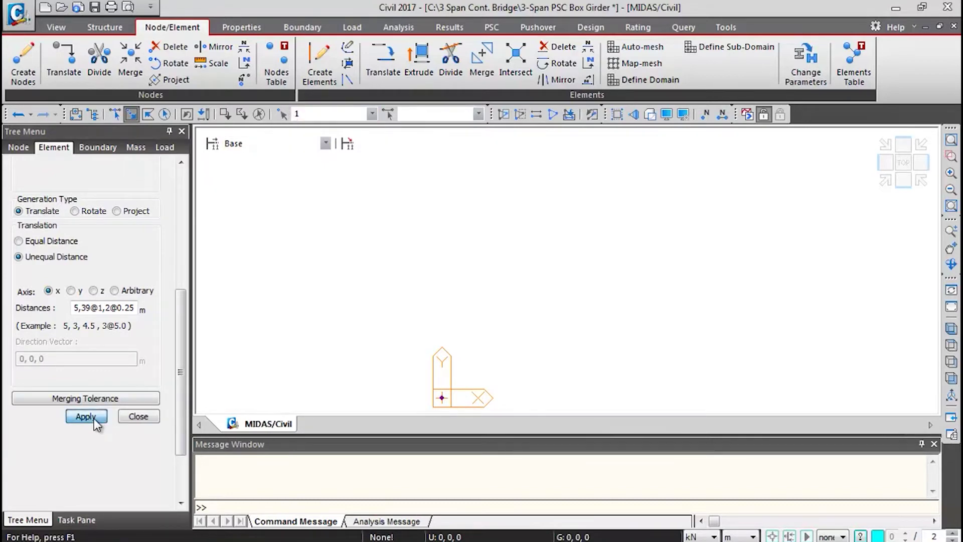
middle_drag(688, 318, 575, 202)
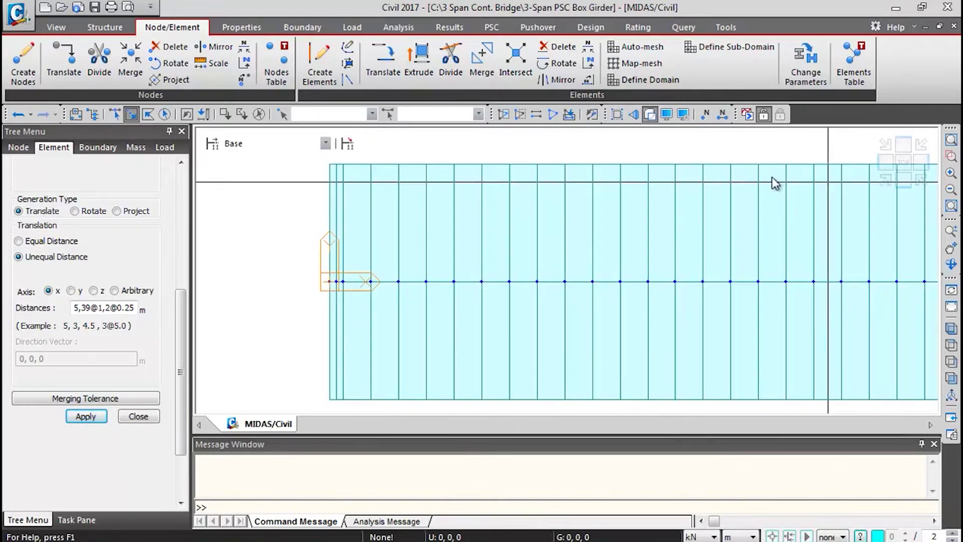
click(650, 116)
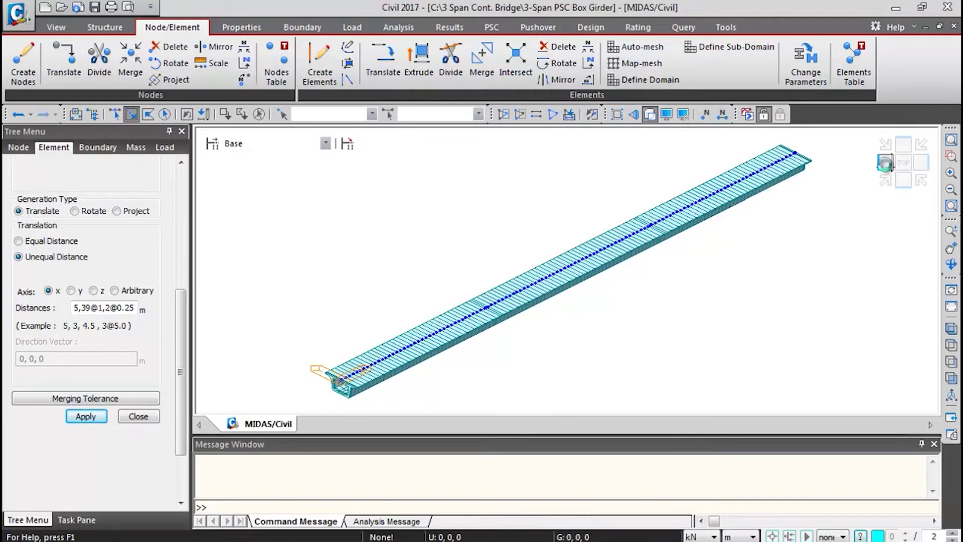
click(885, 164)
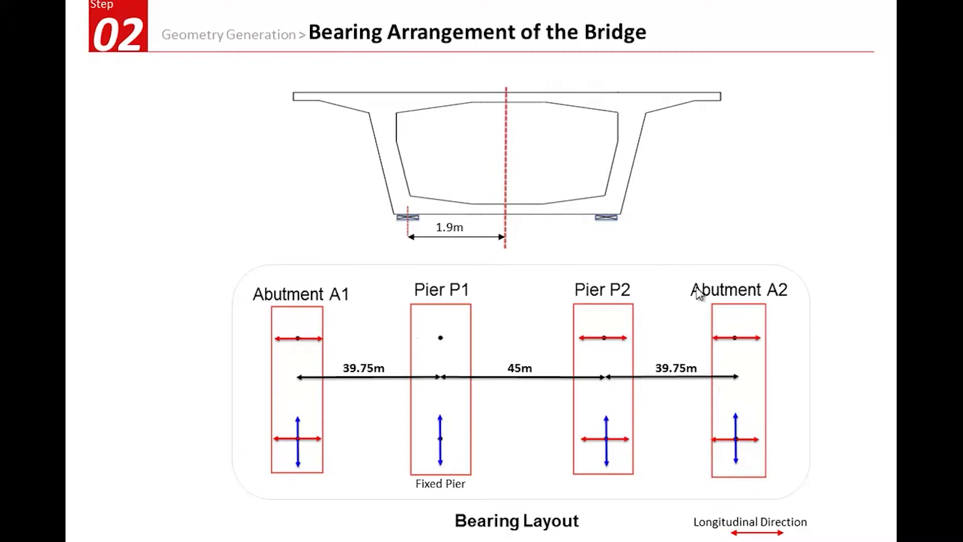
click(743, 281)
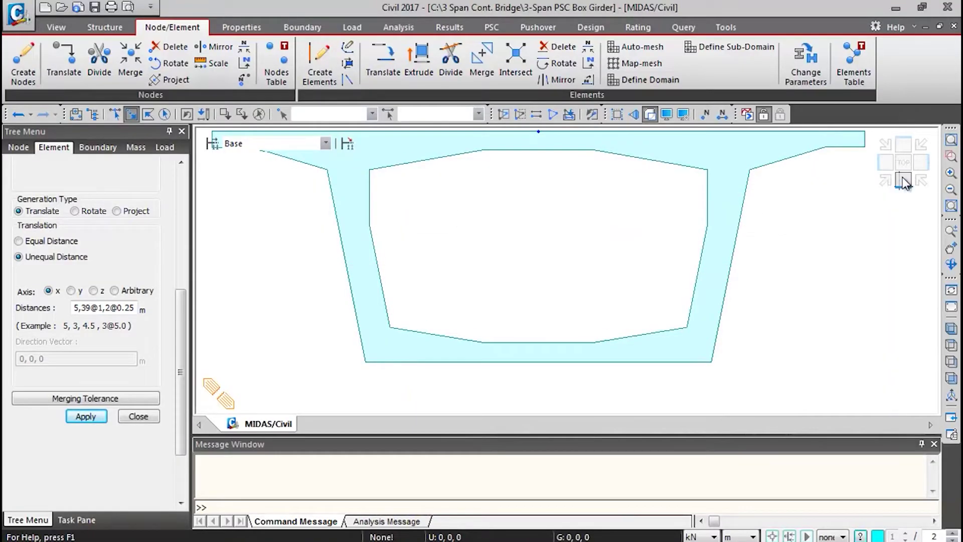
Show the girder side-on as lines only and window-select node 2 at the left end.
click(904, 185)
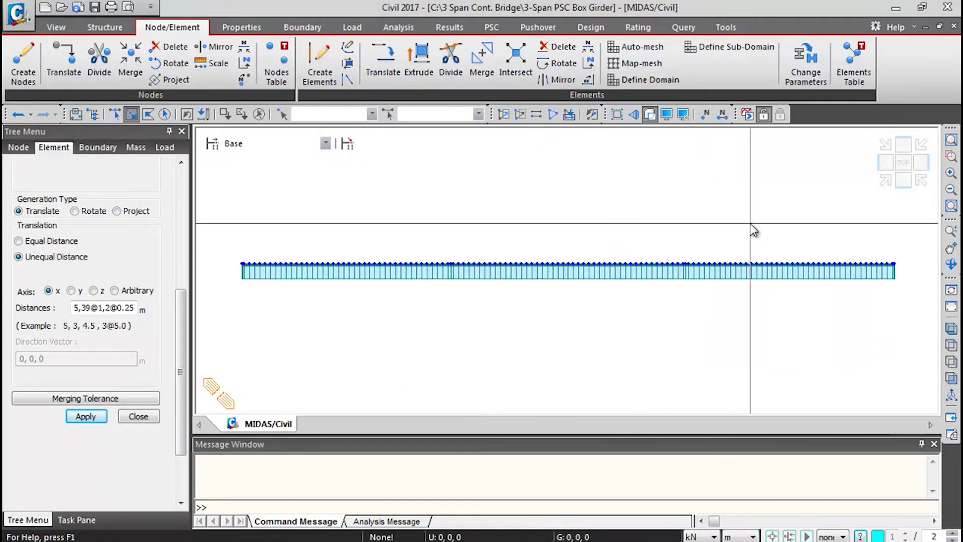
click(647, 119)
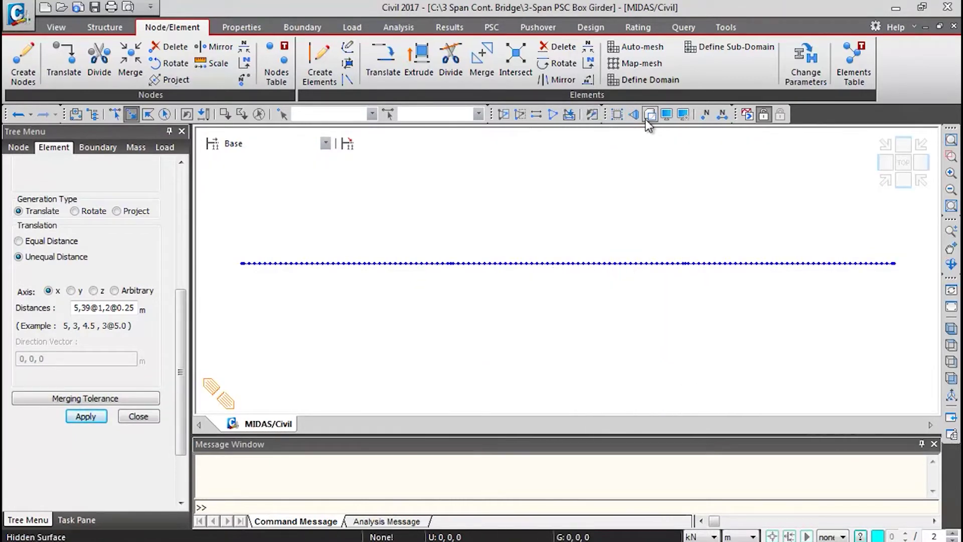
click(951, 158)
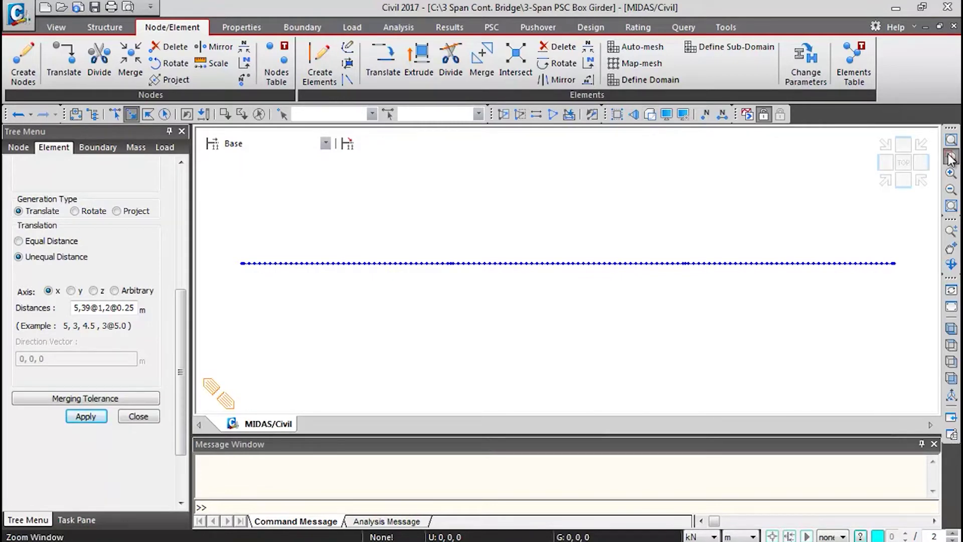
drag(225, 238, 274, 289)
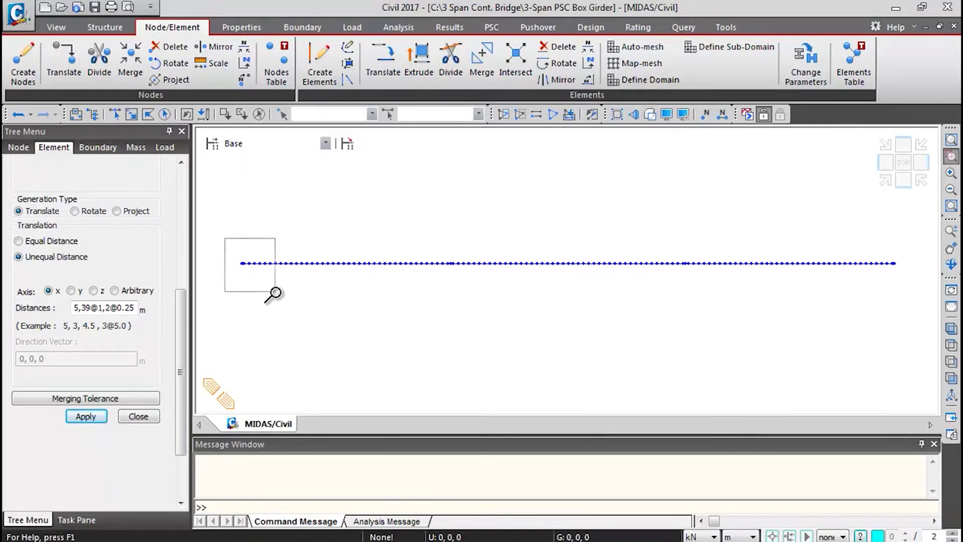
drag(474, 209, 589, 312)
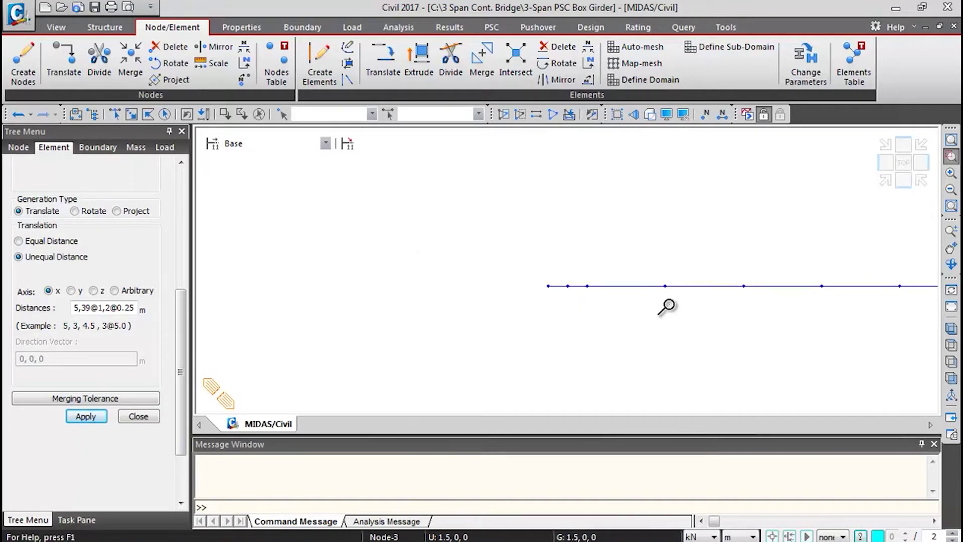
click(132, 114)
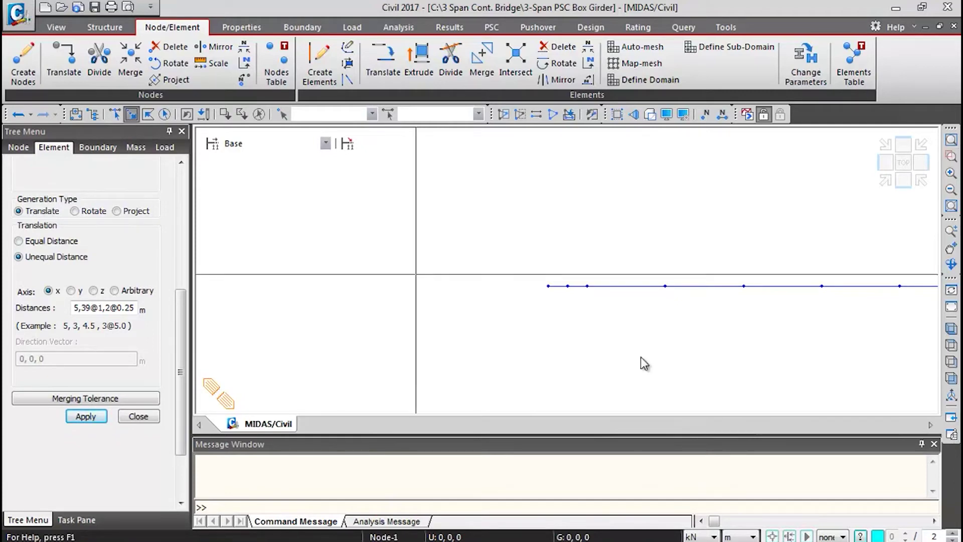
drag(559, 264, 575, 318)
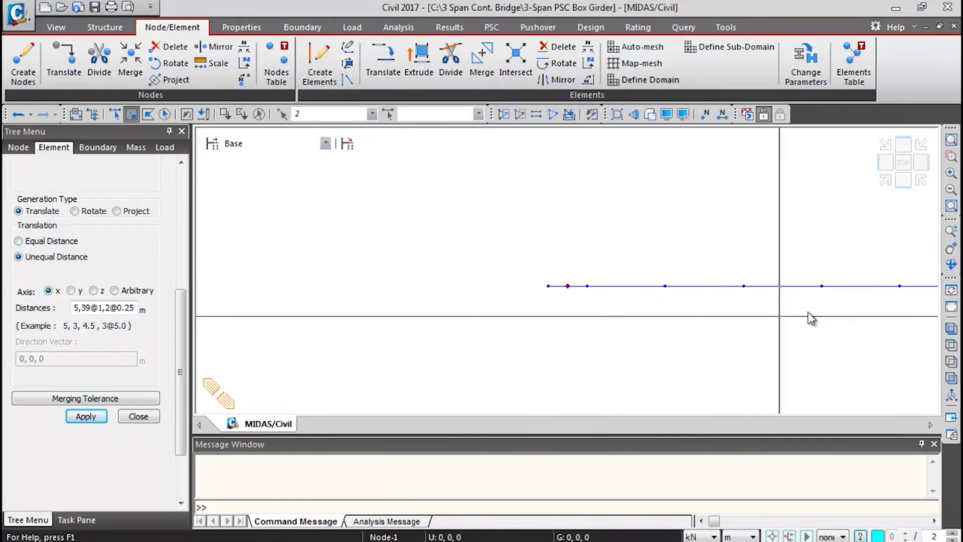
Add node 43 at the first interior support to the selection.
middle_drag(893, 307, 639, 286)
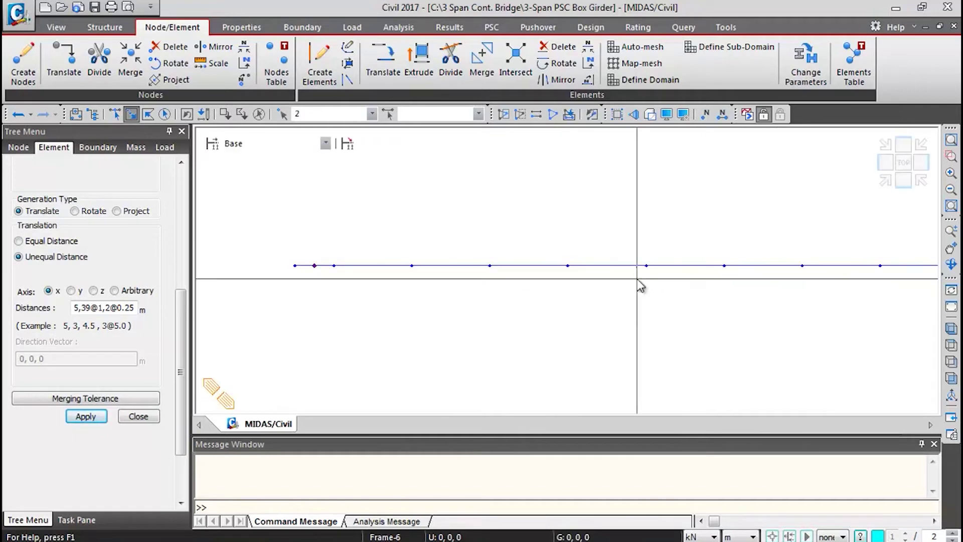
click(898, 183)
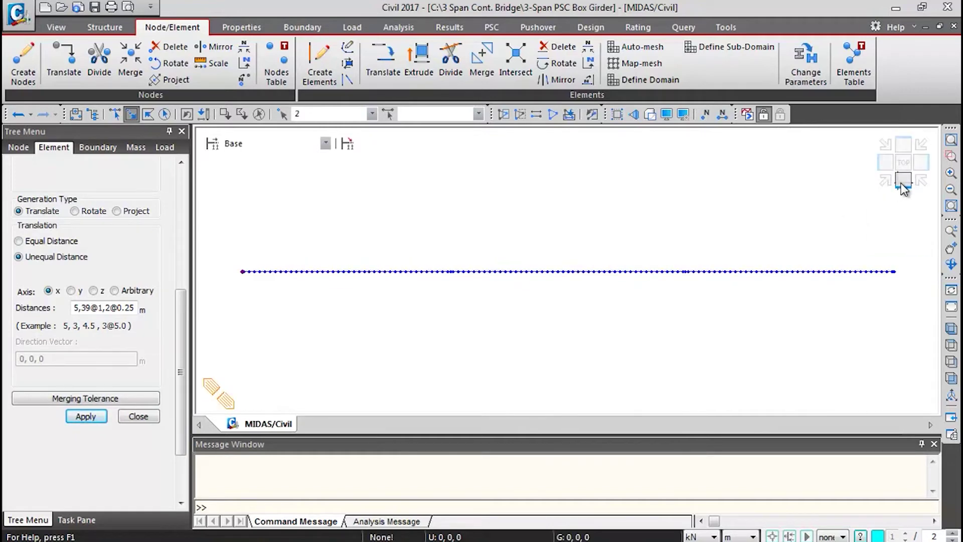
click(951, 156)
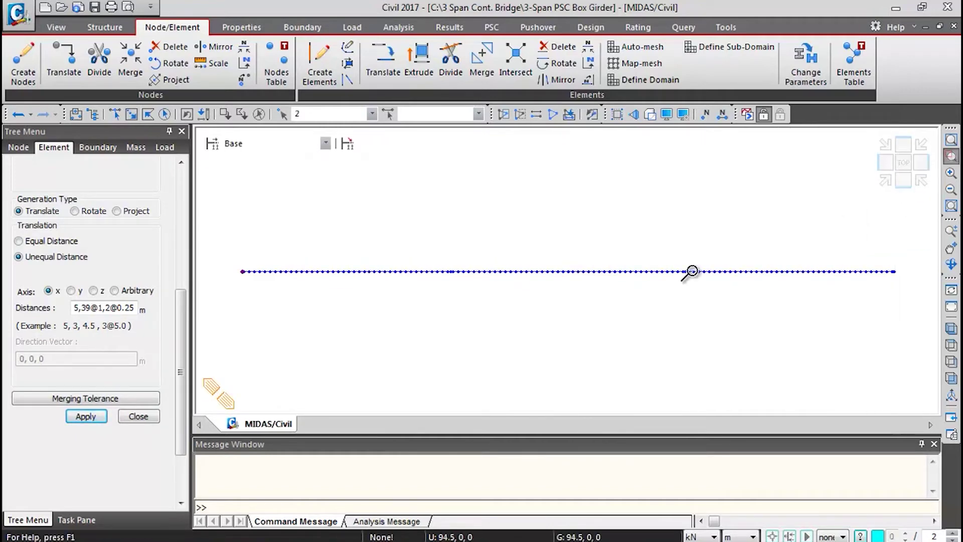
drag(439, 261, 462, 292)
click(131, 115)
drag(561, 230, 547, 242)
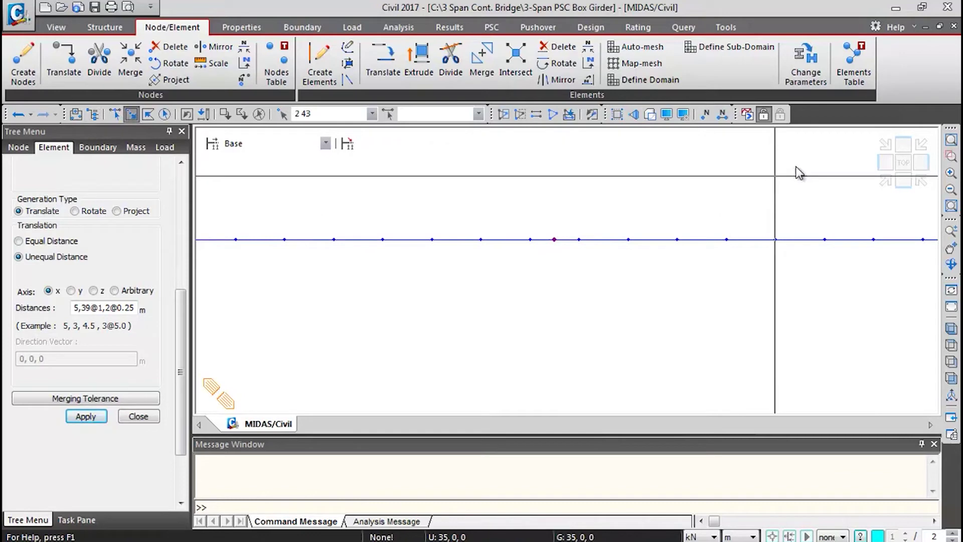
Select node 89 at the second interior support, deselecting element 88.
click(909, 187)
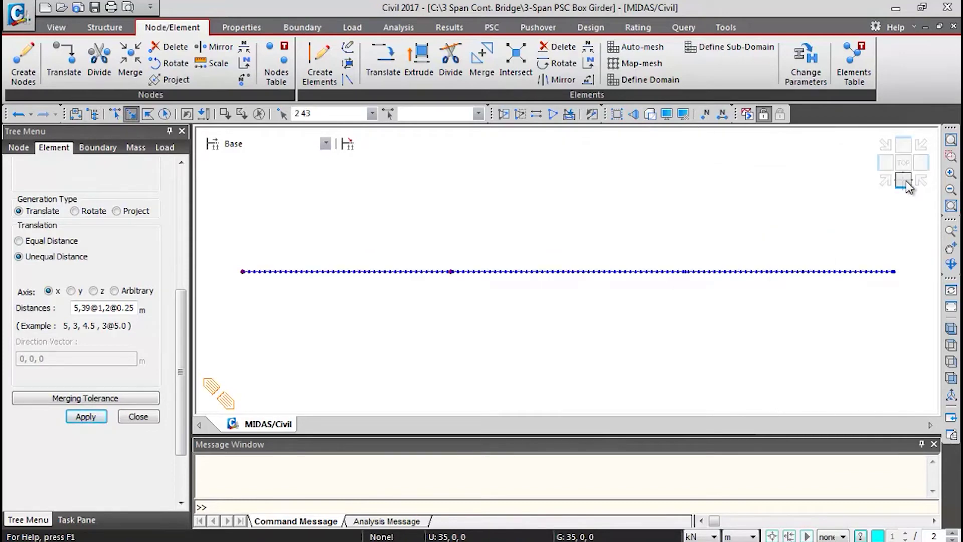
click(951, 157)
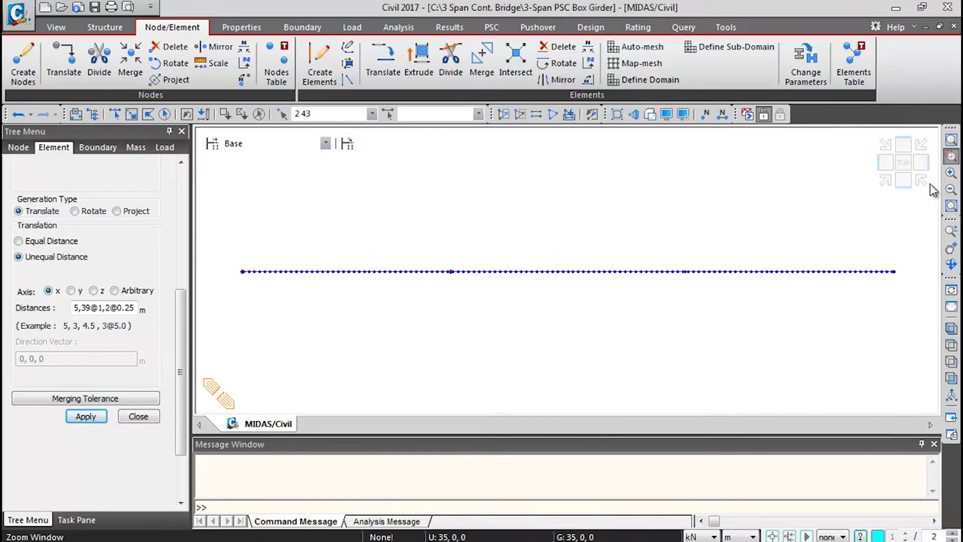
drag(662, 254, 710, 288)
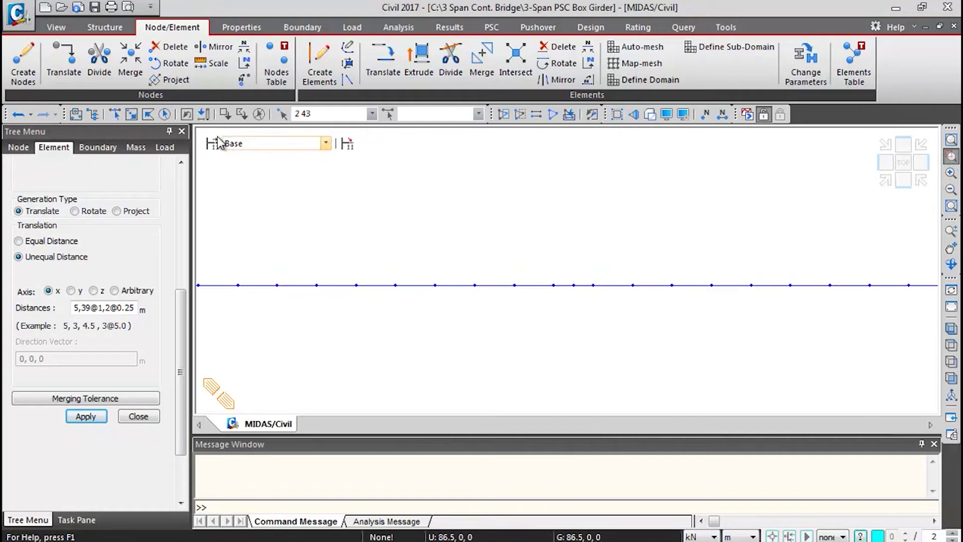
click(120, 117)
click(565, 285)
drag(562, 270, 586, 321)
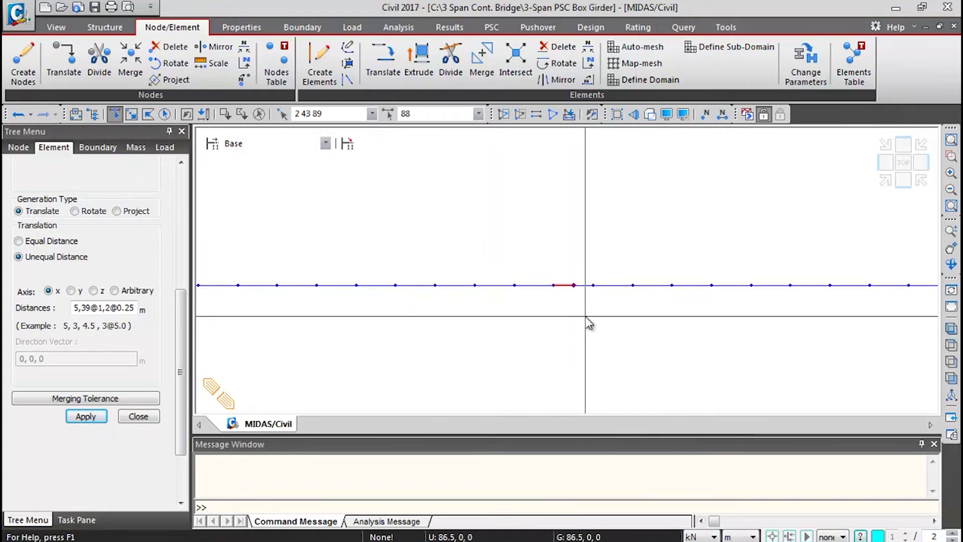
click(561, 283)
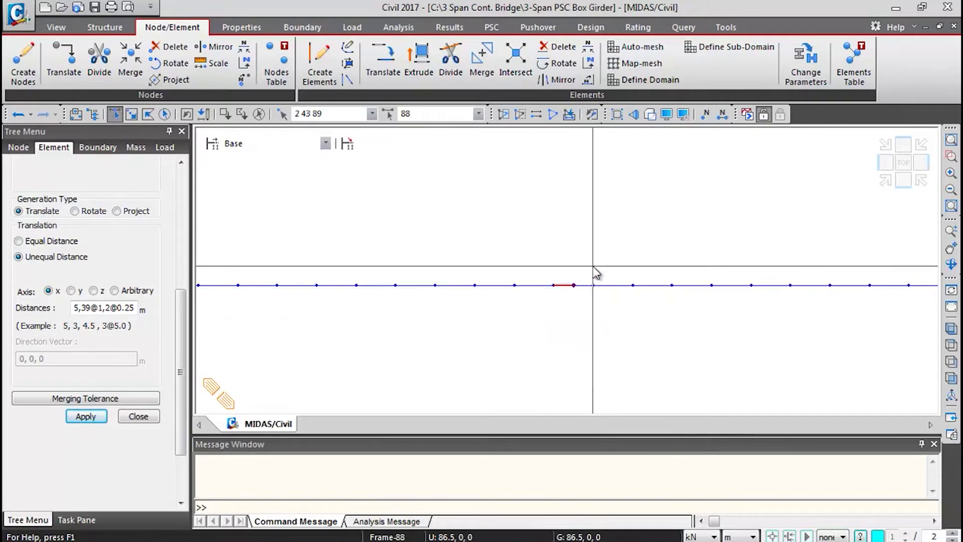
Select node 130 at the right end and fit the whole beam line in view.
click(902, 182)
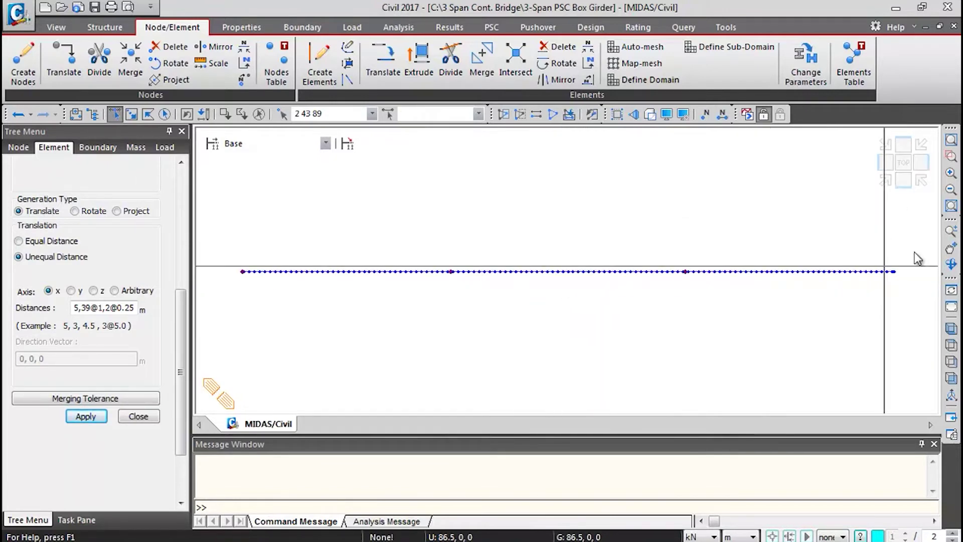
click(952, 157)
drag(882, 250, 903, 312)
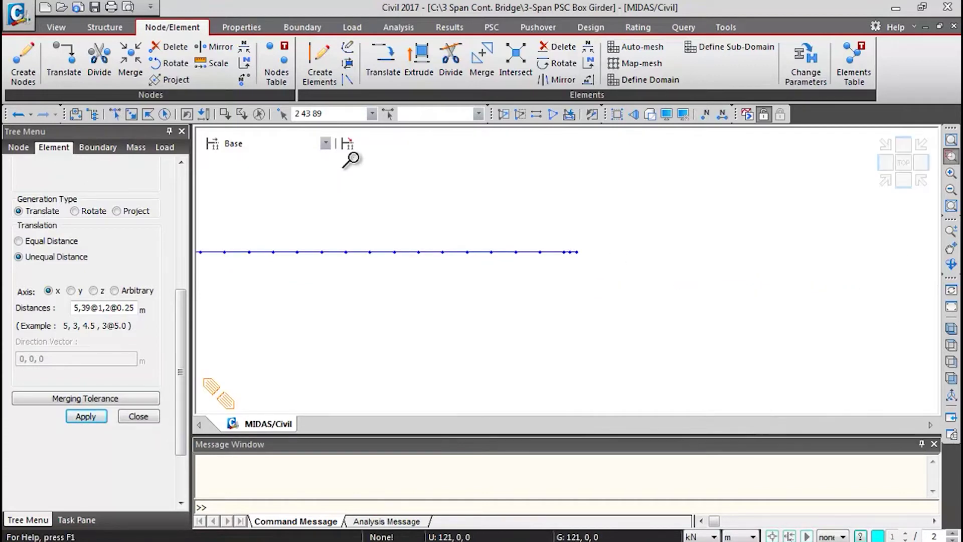
drag(539, 219, 608, 287)
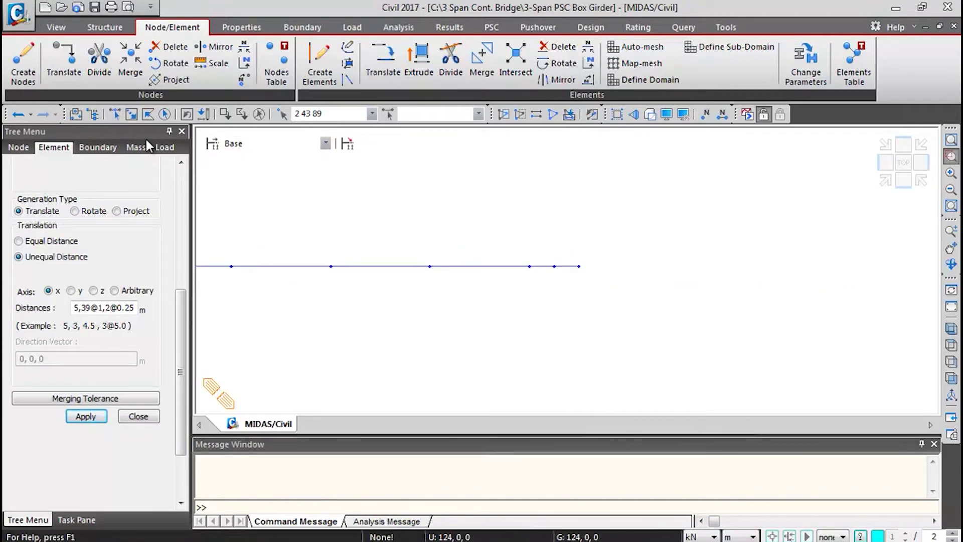
click(129, 114)
drag(546, 239, 564, 306)
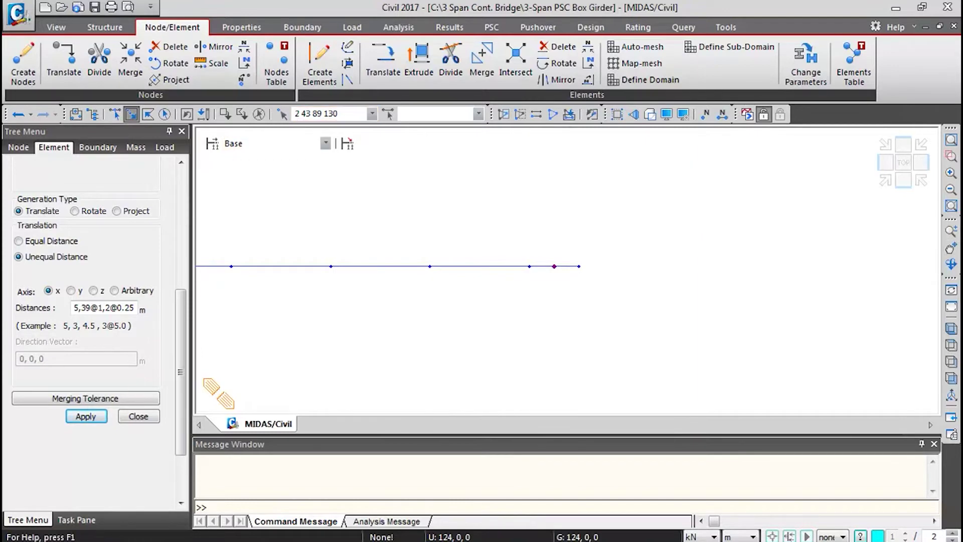
click(904, 182)
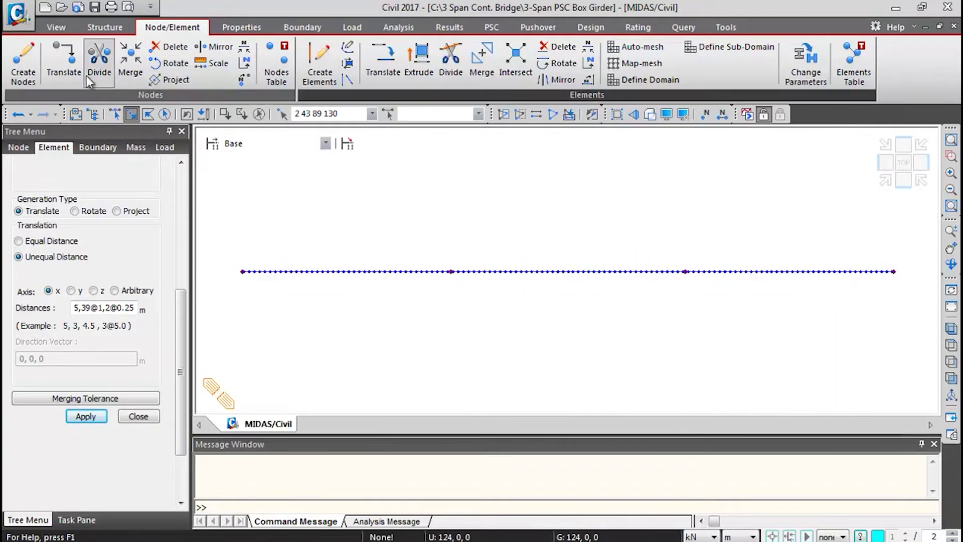
Copy the four support nodes by dx,dy,dz = 0, 1.9, -3 m to create bearing nodes.
click(64, 64)
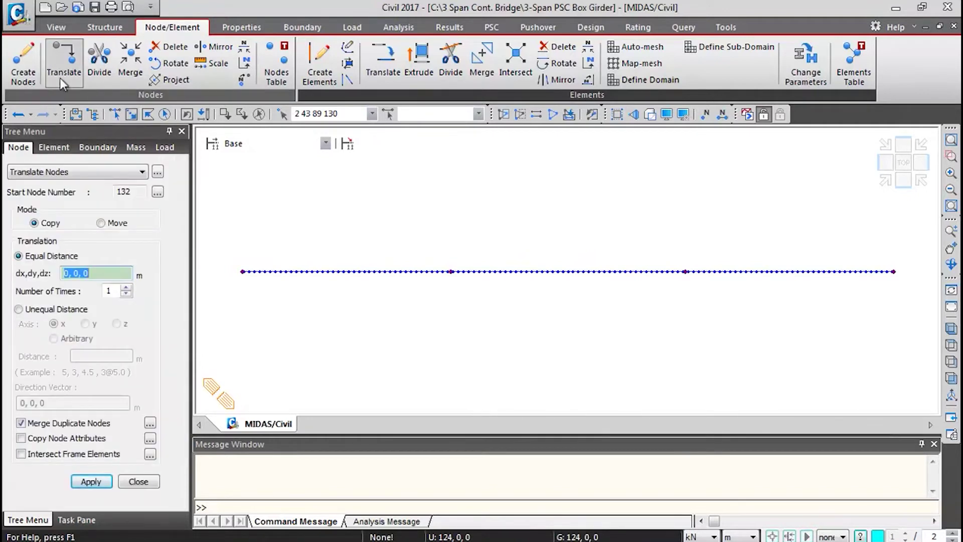
drag(93, 273, 59, 284)
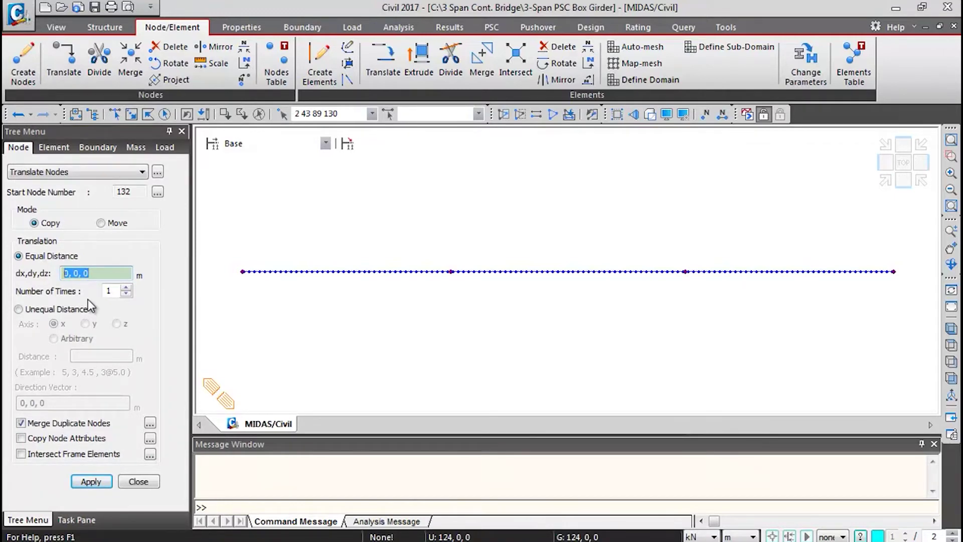
text(0,1.9,-3)
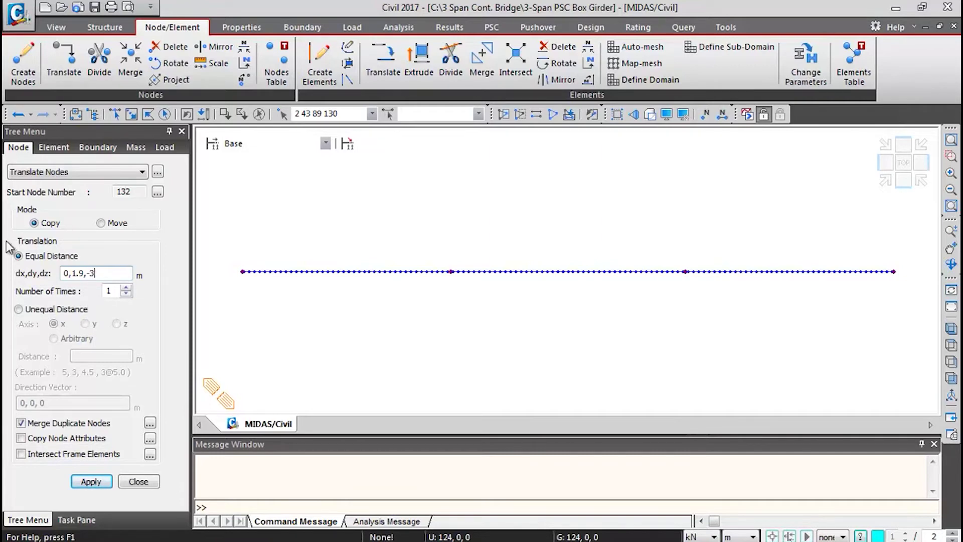
click(91, 483)
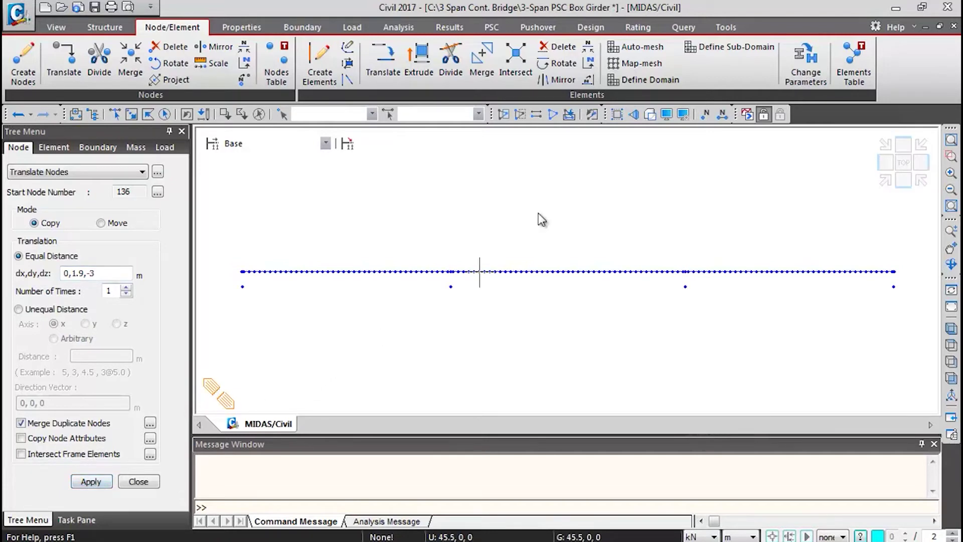
click(650, 116)
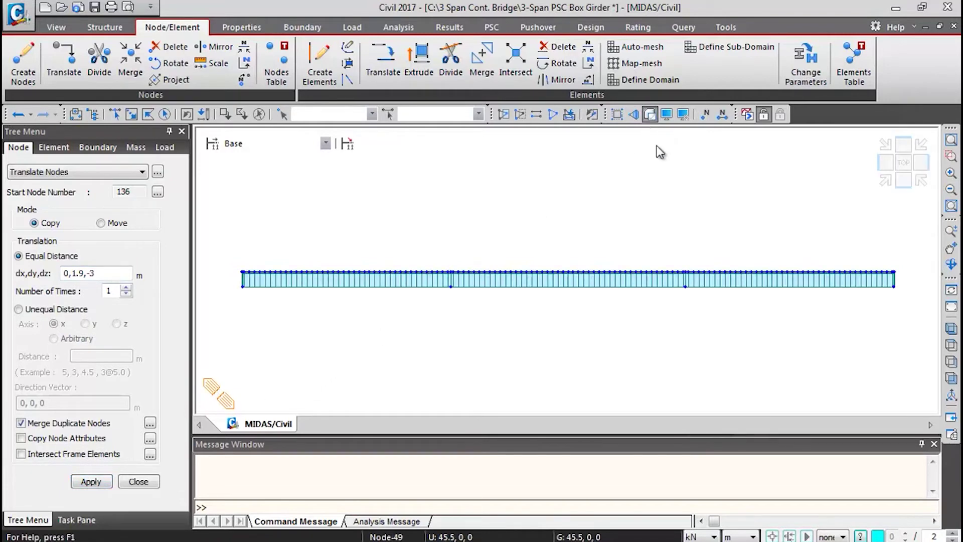
Copy the bottom-left bearing nodes -3.8 m along y to form matching bottom-right bearings.
click(884, 164)
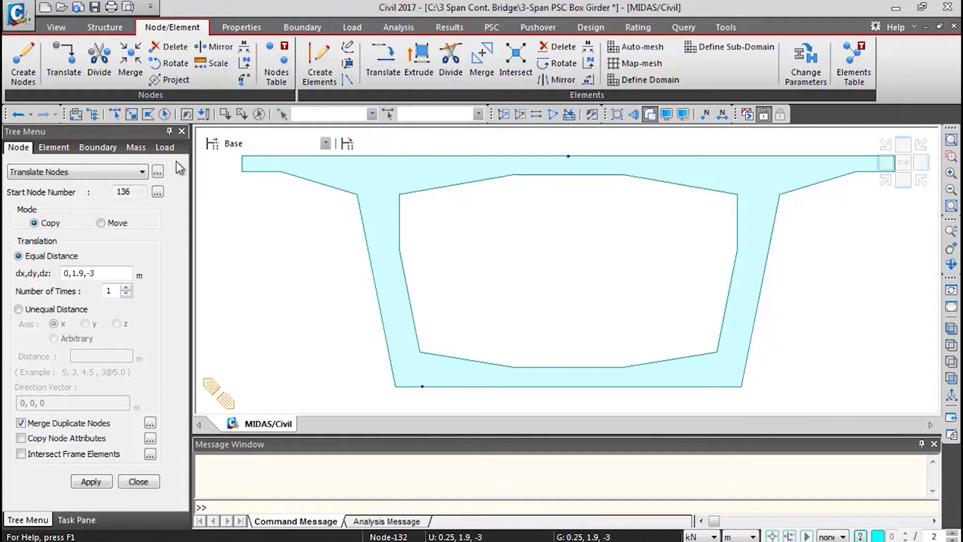
click(115, 114)
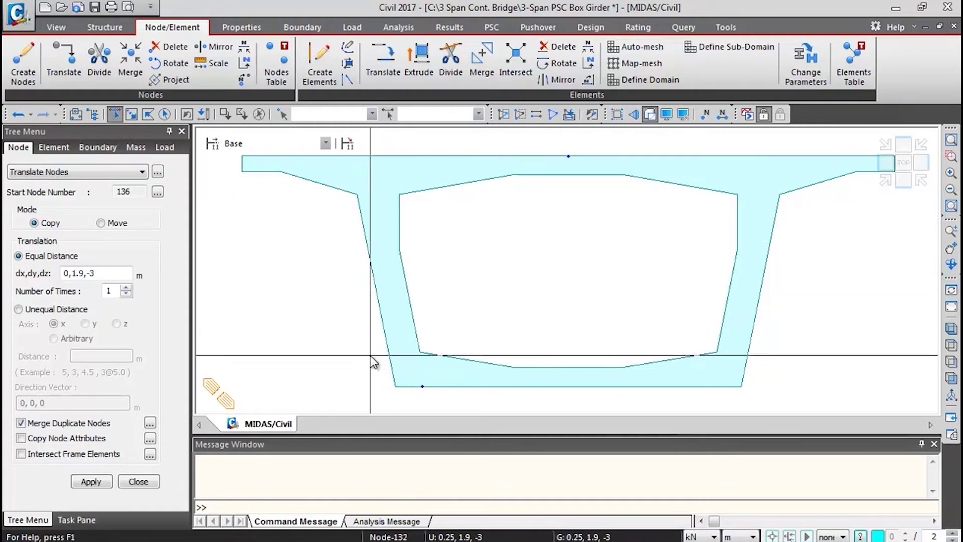
click(422, 386)
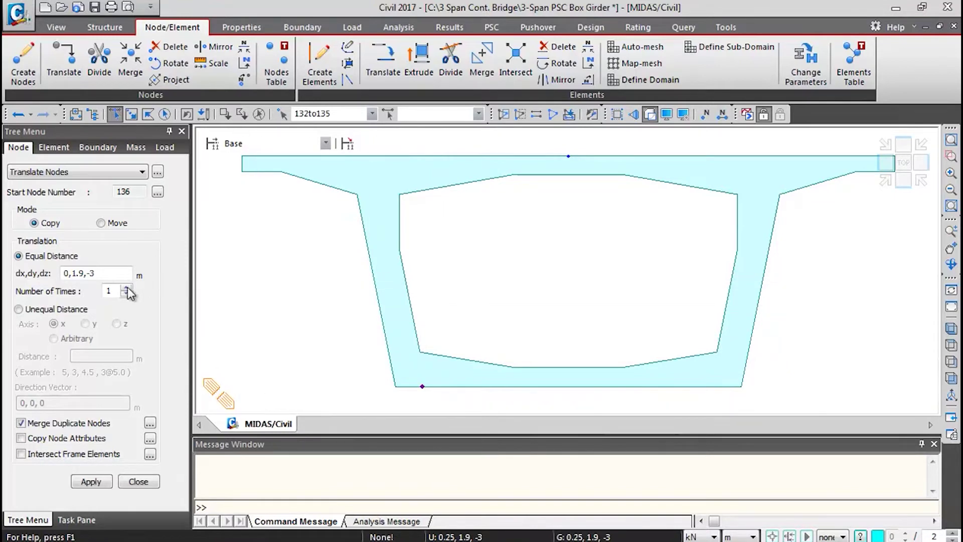
click(75, 314)
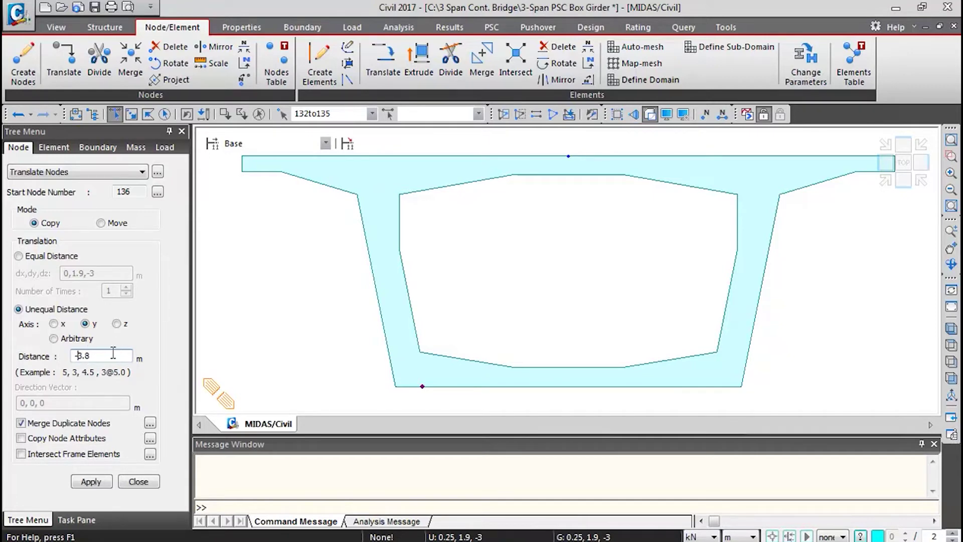
click(131, 114)
drag(401, 359, 453, 401)
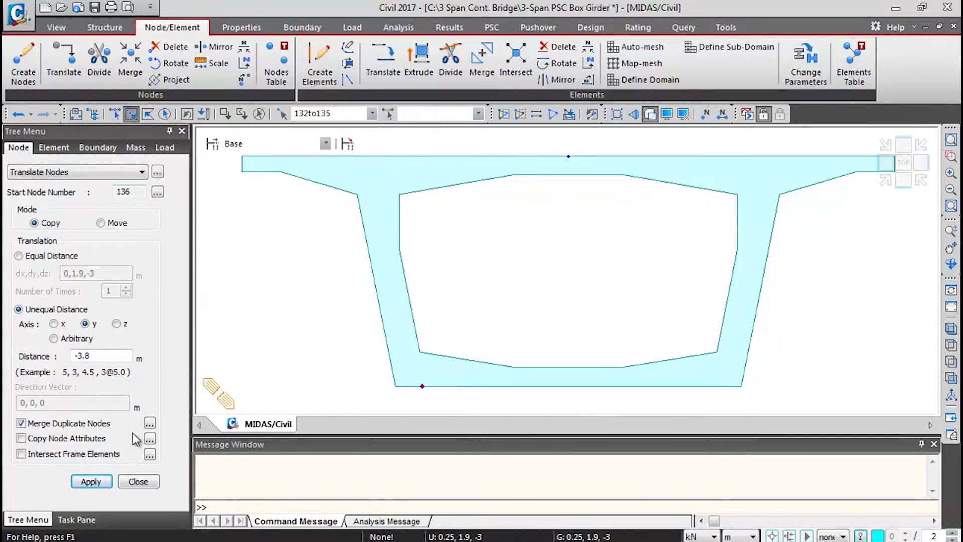
click(90, 481)
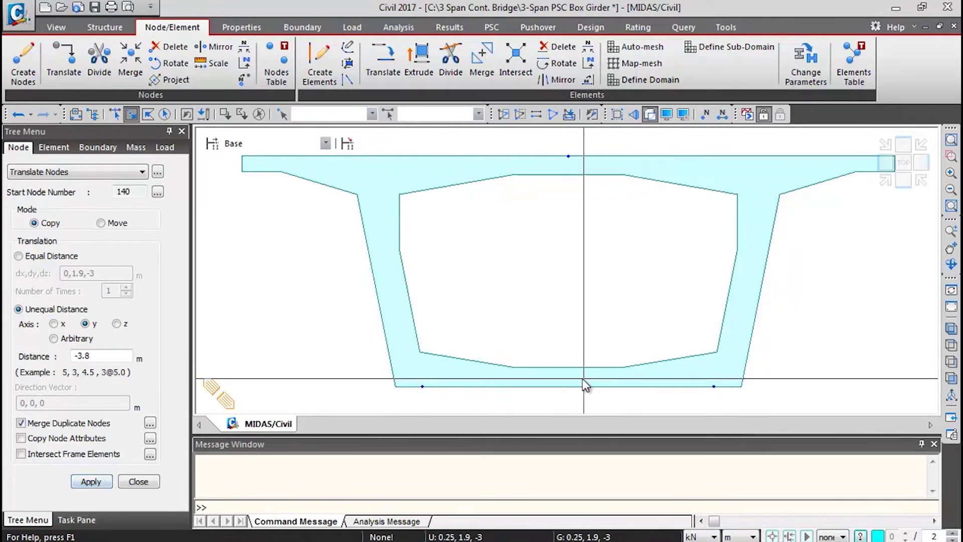
Window-select the bottom bearing nodes and copy them -0.1 m along z.
middle_drag(584, 385, 554, 344)
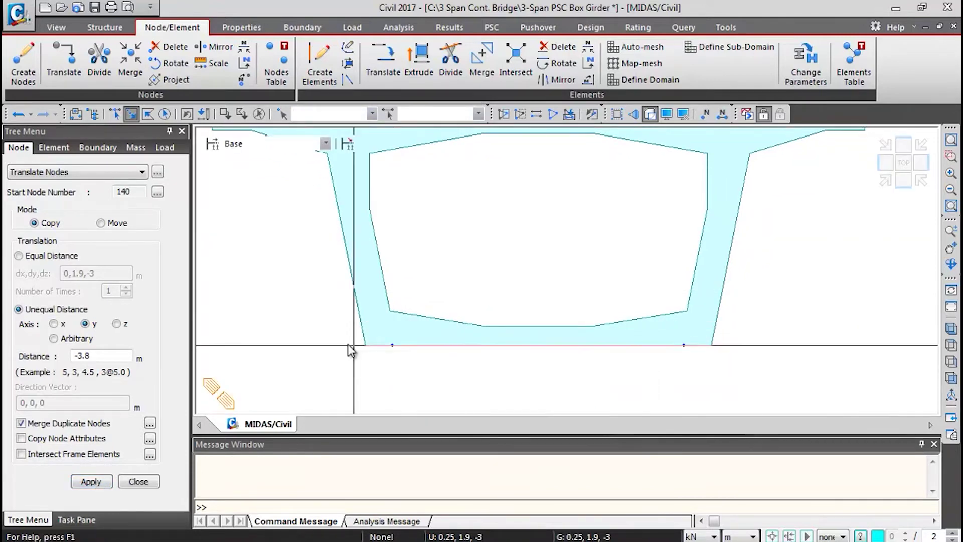
drag(318, 306, 751, 376)
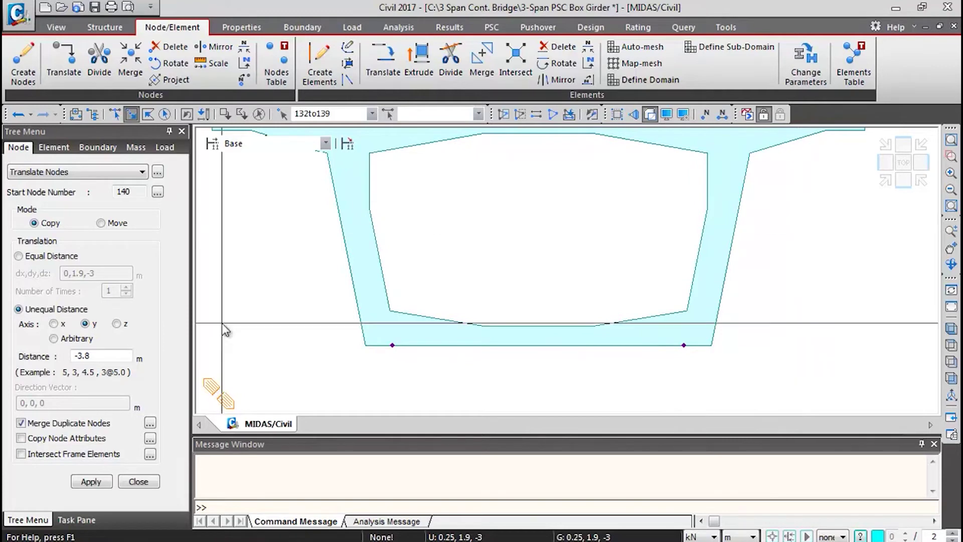
drag(302, 327, 822, 398)
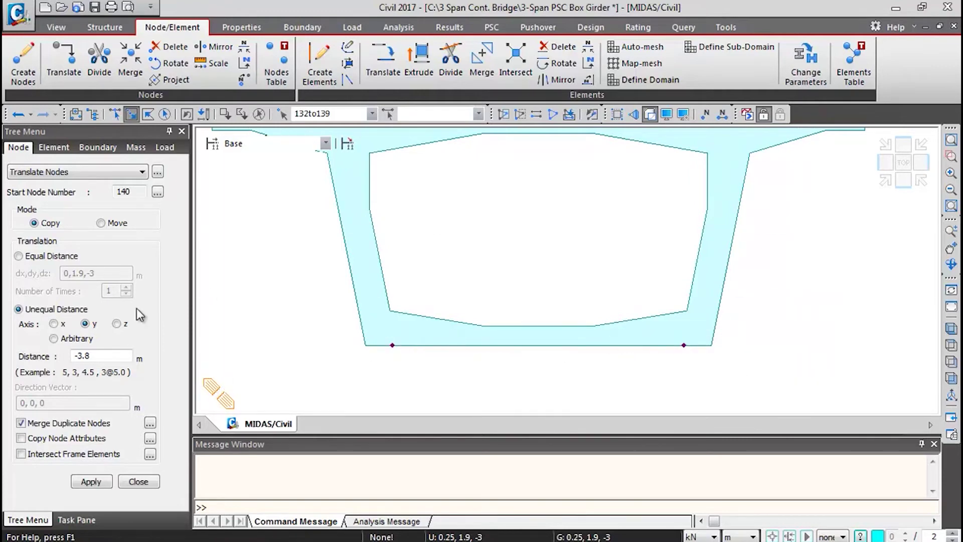
click(117, 324)
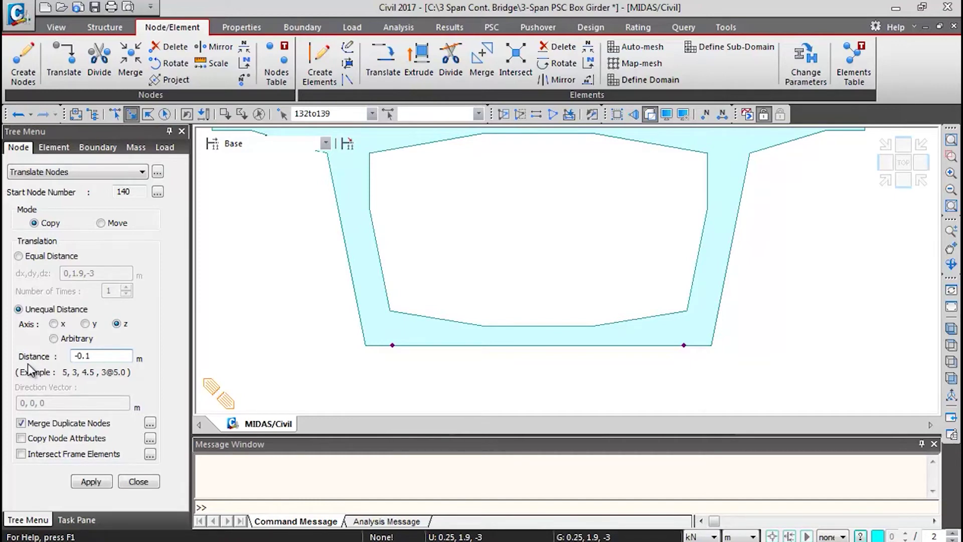
click(89, 482)
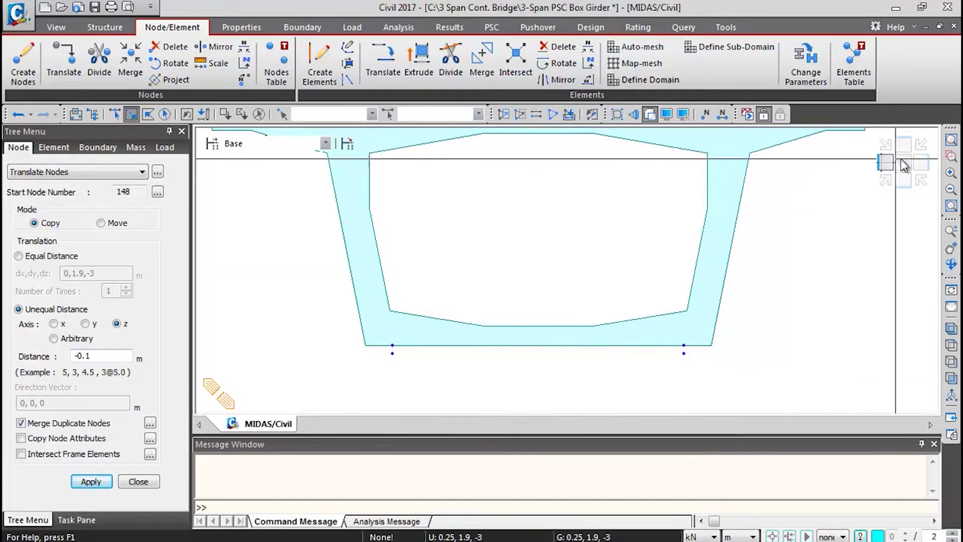
click(886, 181)
Fit the girder, zoom-window in on the support nodes beneath it, and switch to single selection.
scroll(666, 295, up, 3)
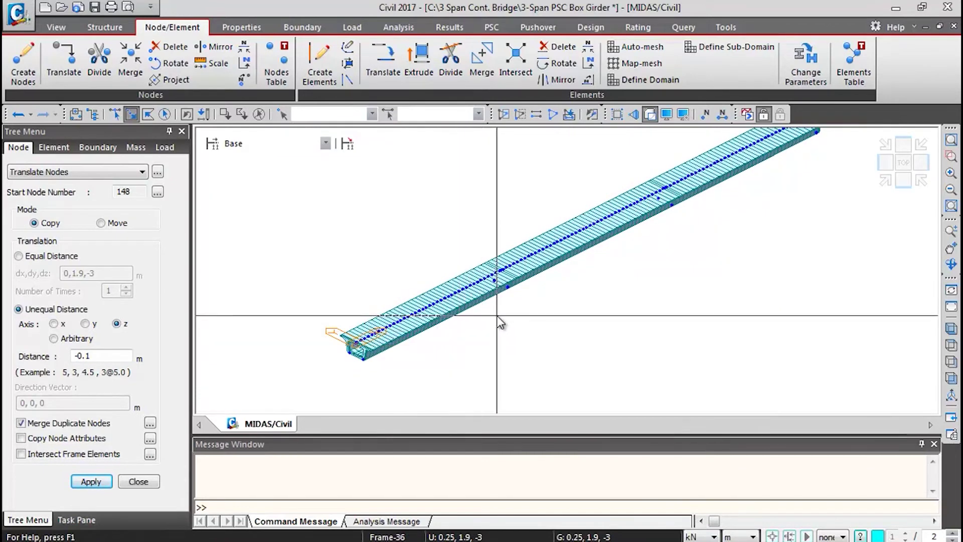
click(885, 181)
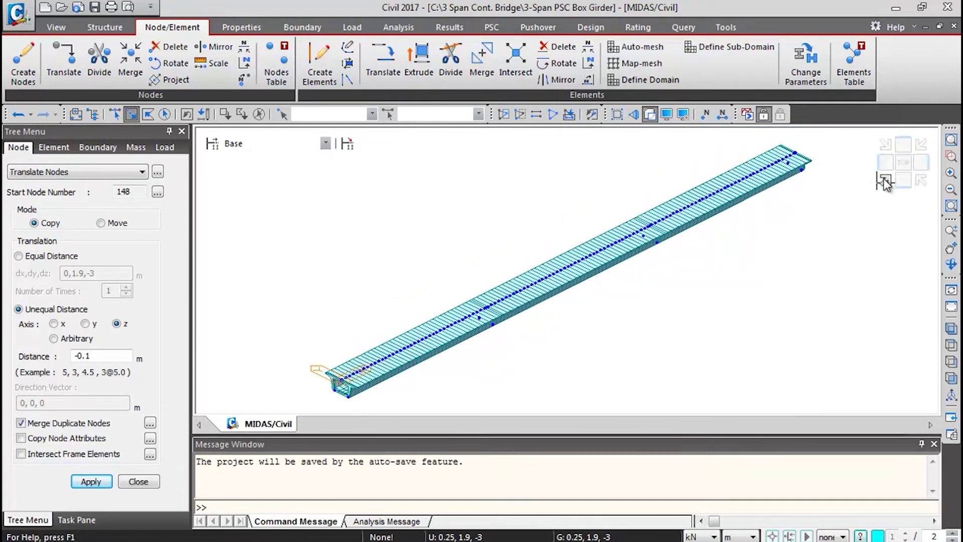
click(951, 157)
drag(445, 266, 521, 355)
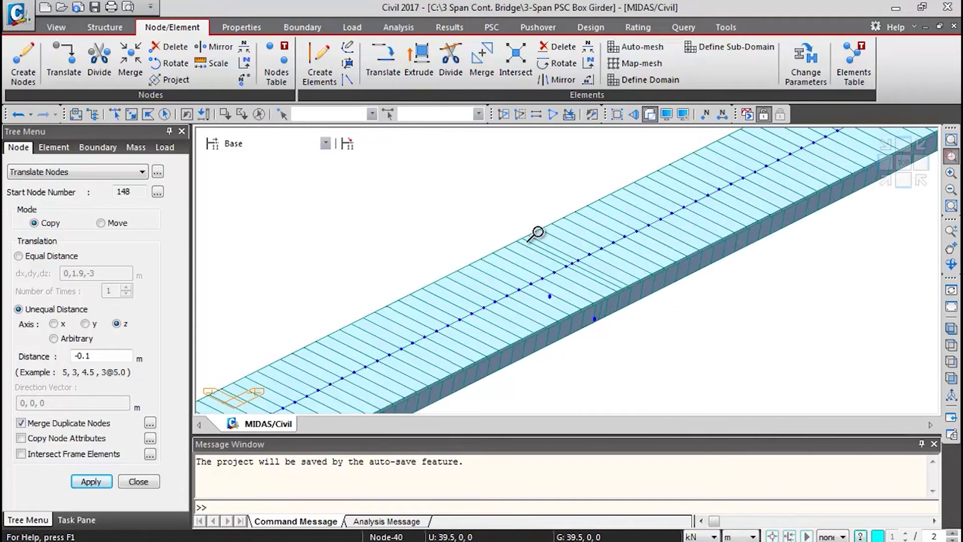
drag(510, 210, 655, 375)
drag(480, 204, 604, 351)
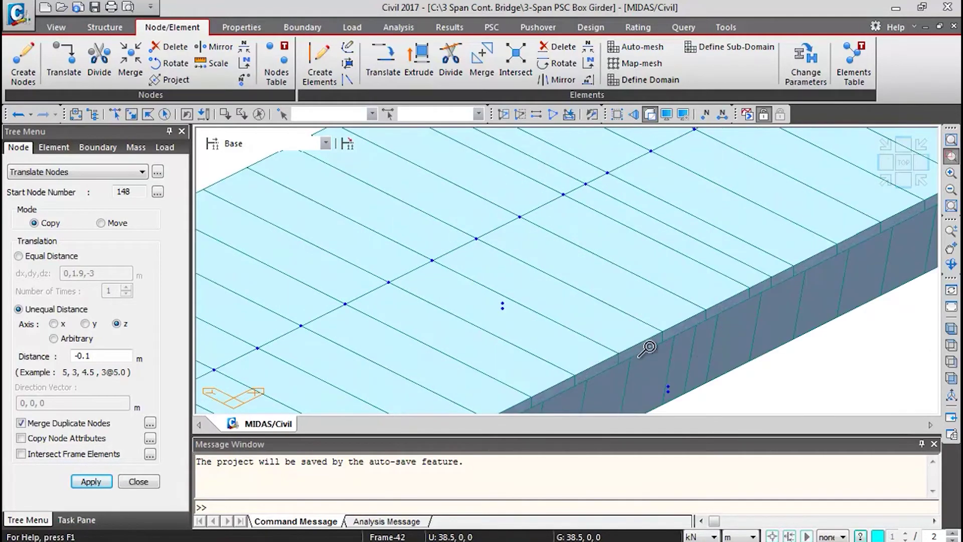
middle_drag(621, 314, 592, 240)
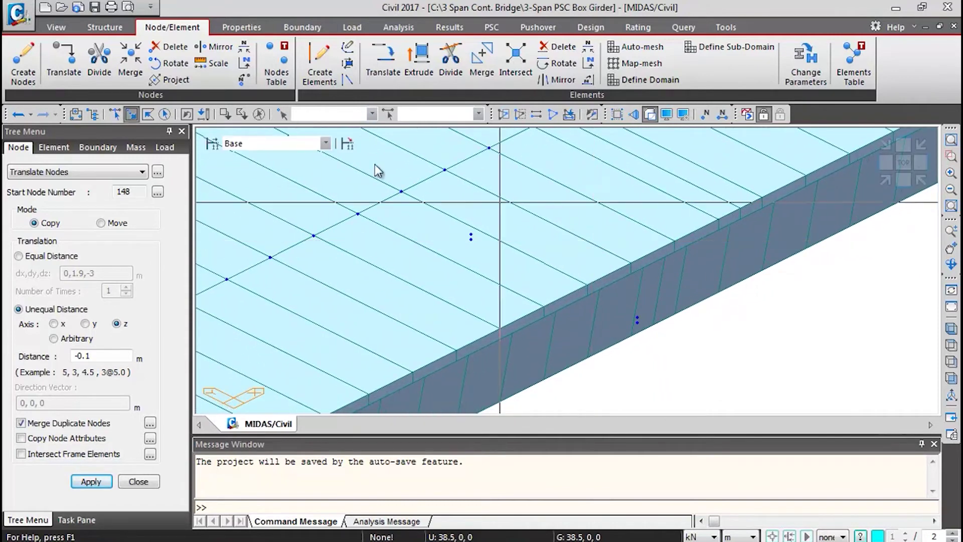
click(114, 114)
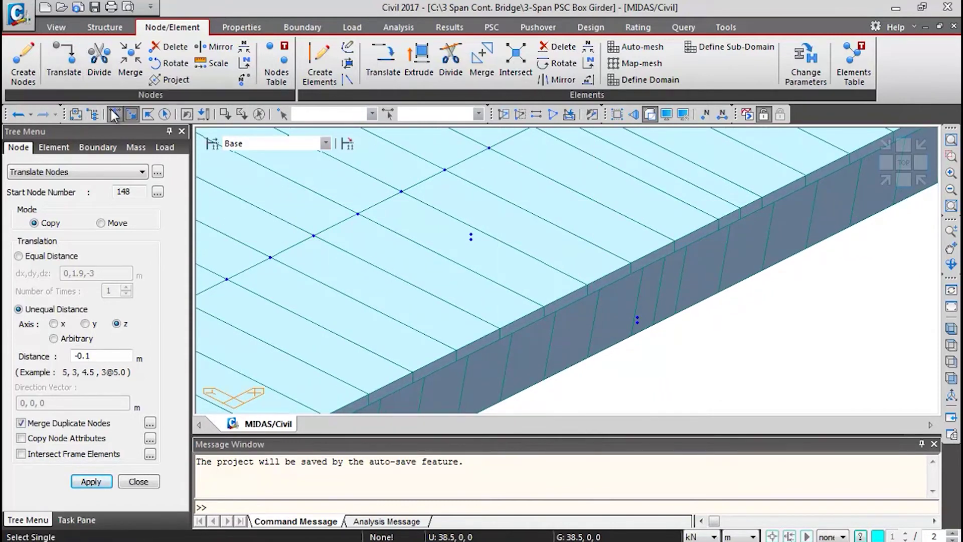
Copy node 145 by -0.6 m along the y axis with Translate Nodes.
click(636, 323)
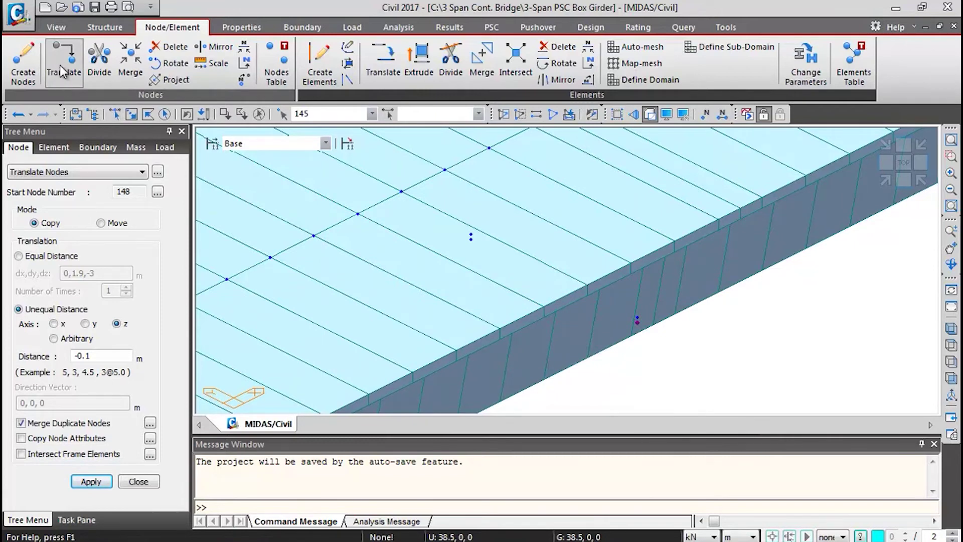
click(85, 324)
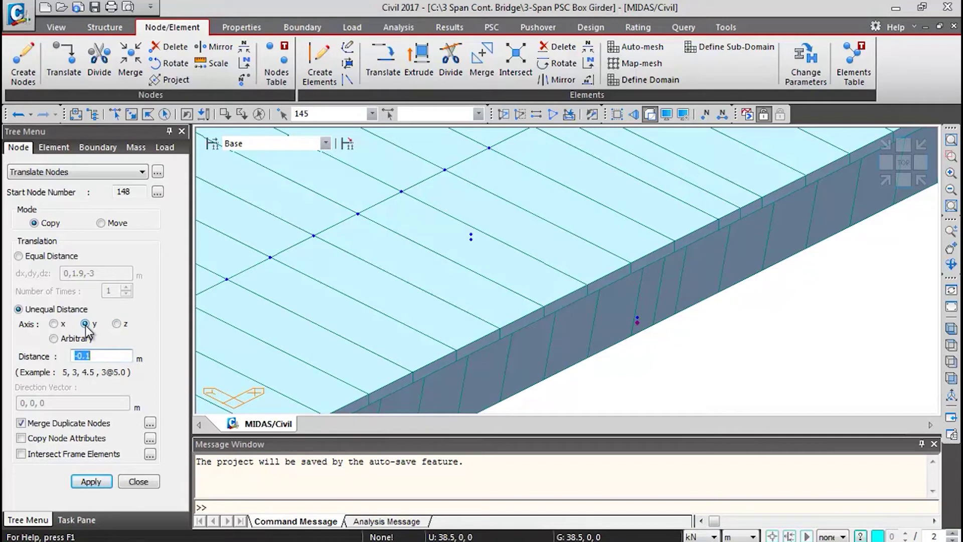
click(637, 320)
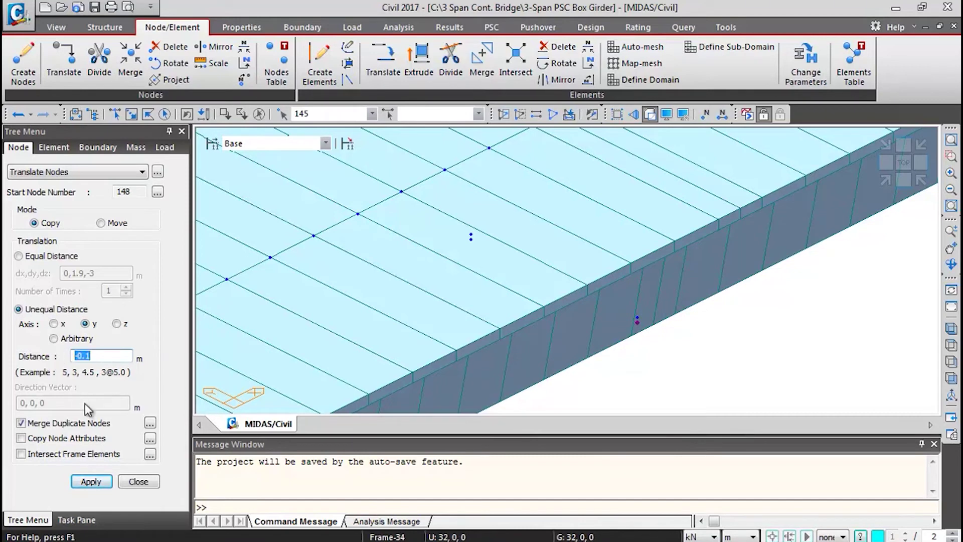
text(-0.6)
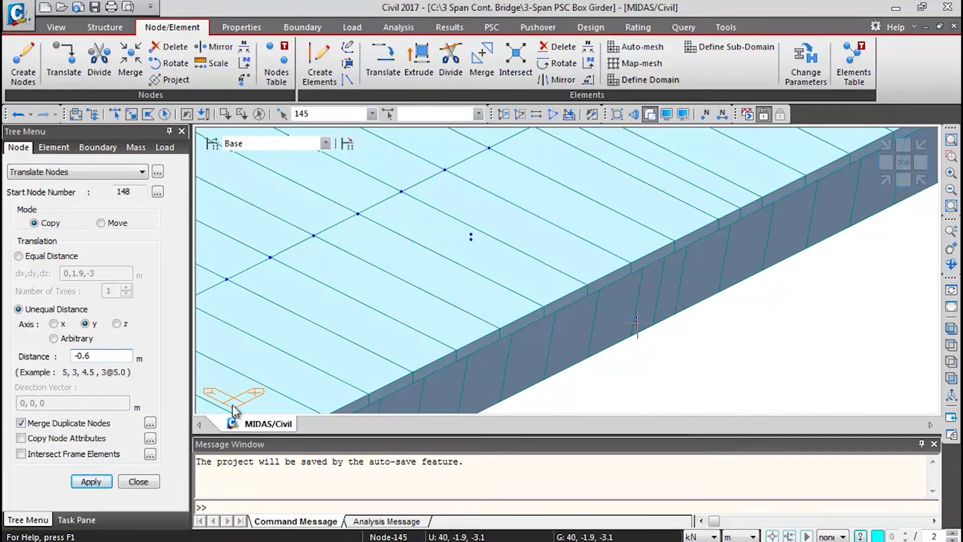
click(91, 482)
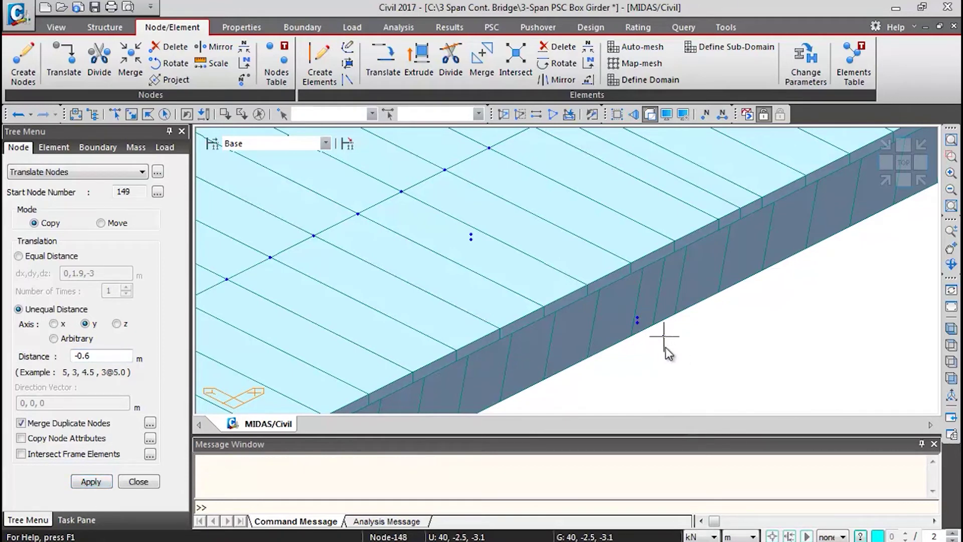
Select the newly created node 148.
mouse_move(665, 348)
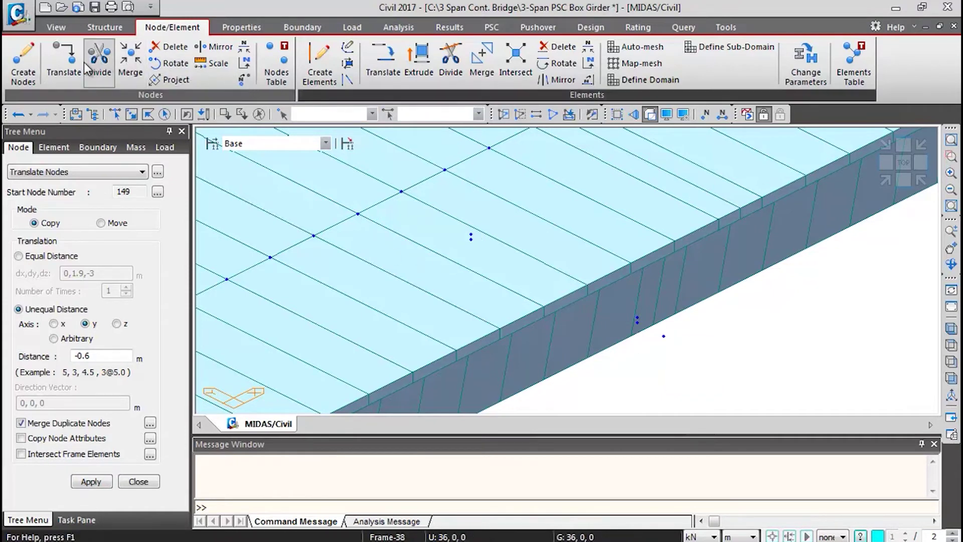
click(115, 115)
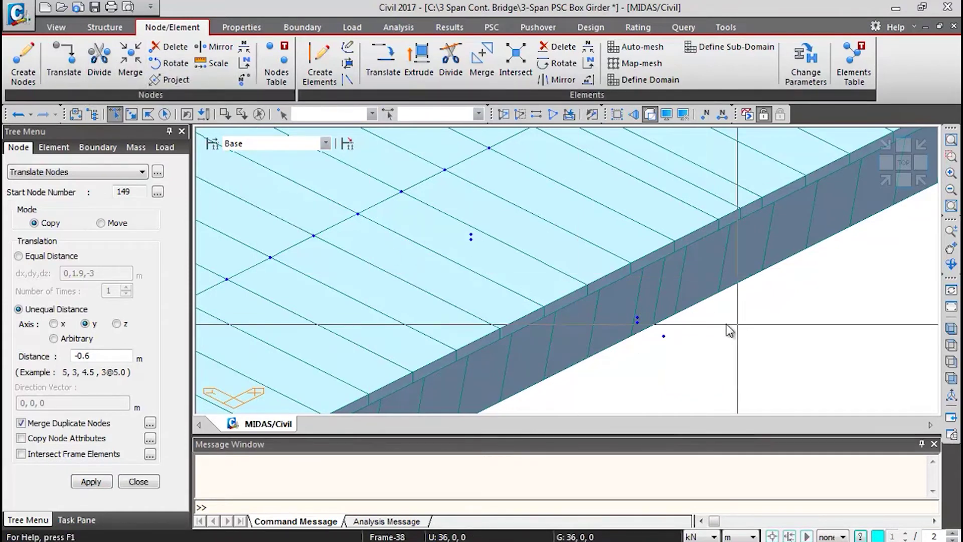
click(660, 331)
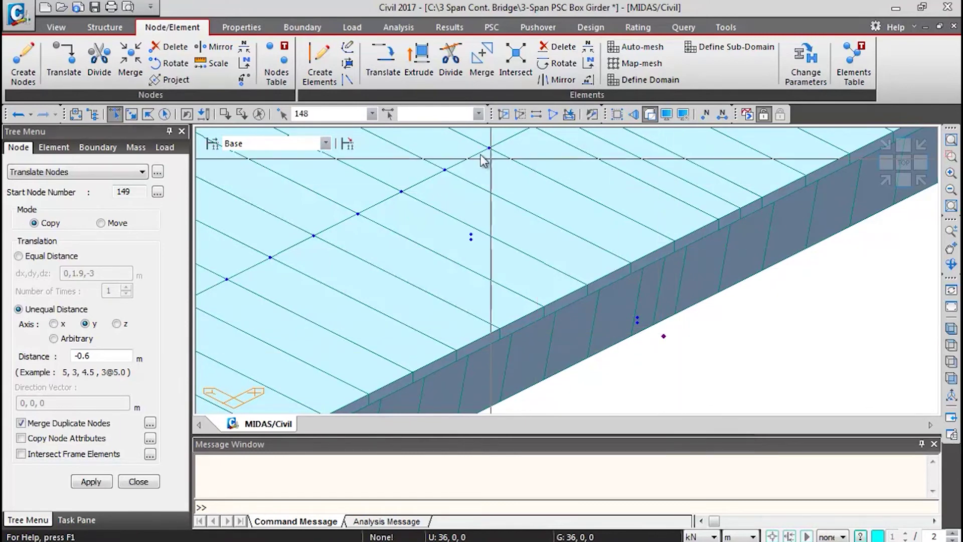
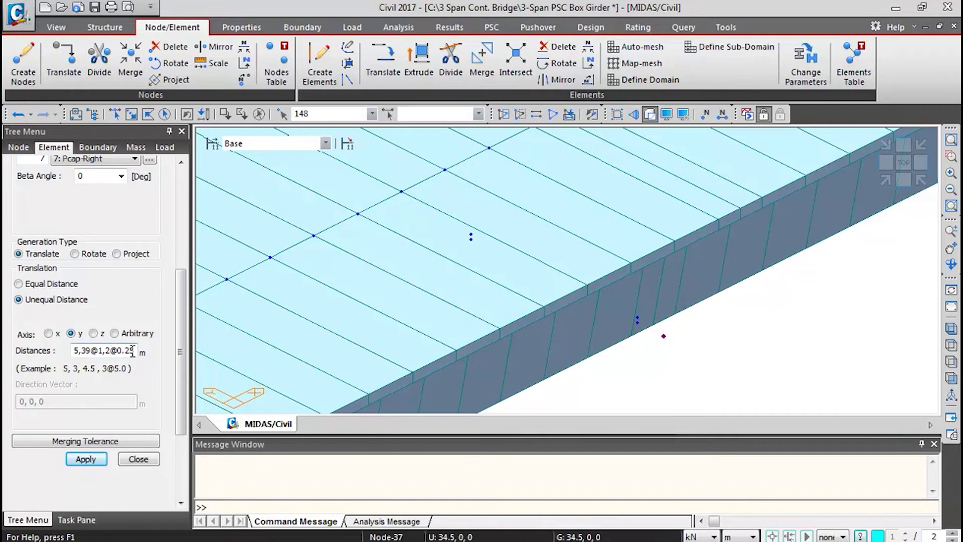
drag(135, 351, 12, 356)
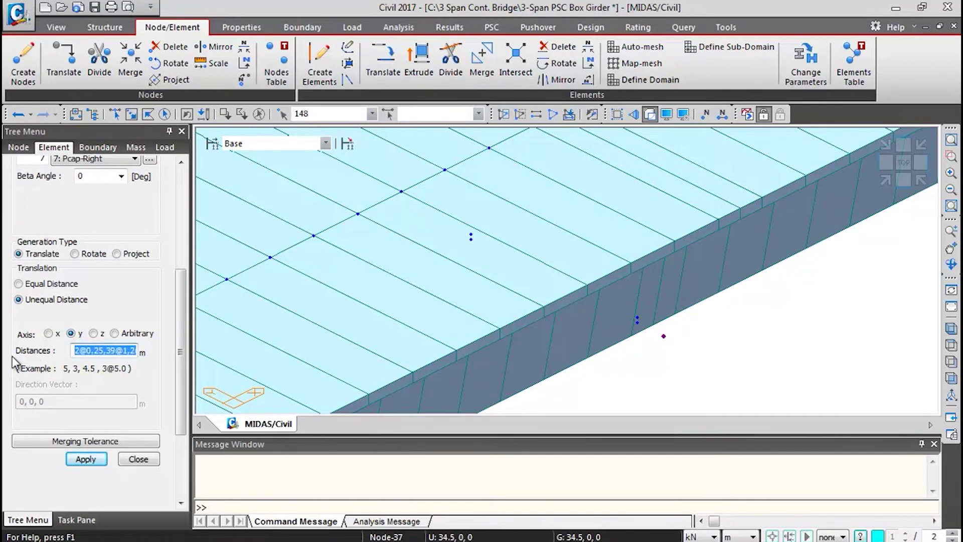
key(Delete)
text(0.6,1.15)
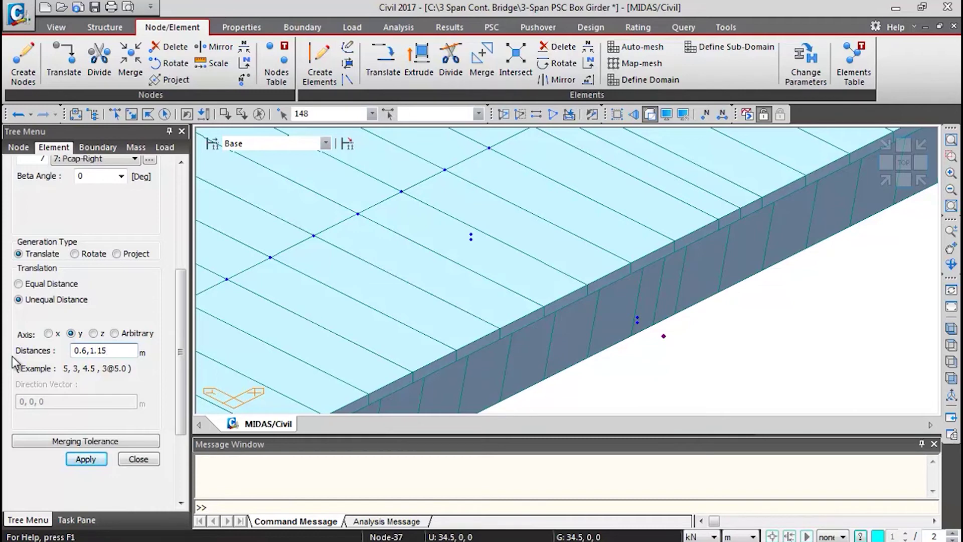
text(,2)
text(@0.7)
text(5,)
text(1.15)
text(,0.)
text(6)
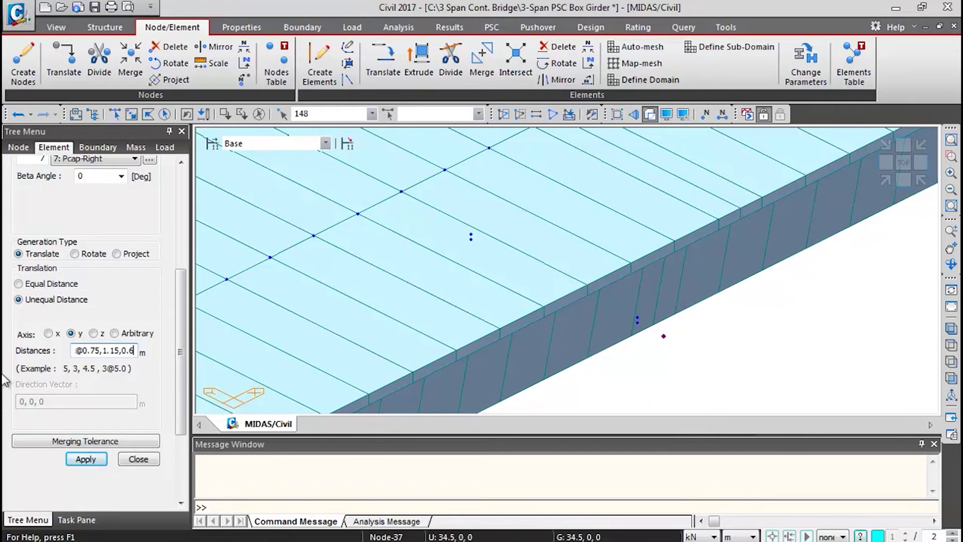
click(86, 459)
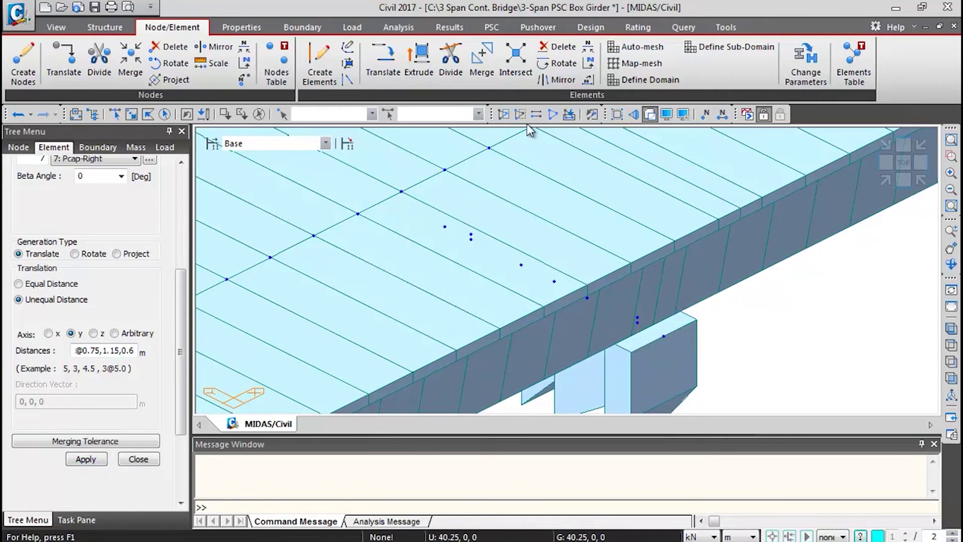
Switch to a wireframe side elevation and select the two middle pier cap elements.
click(653, 116)
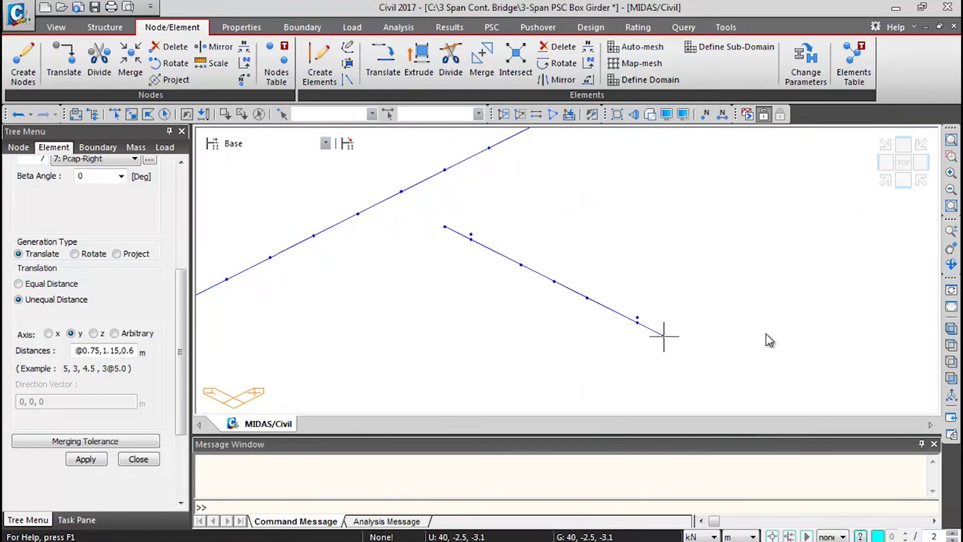
click(887, 161)
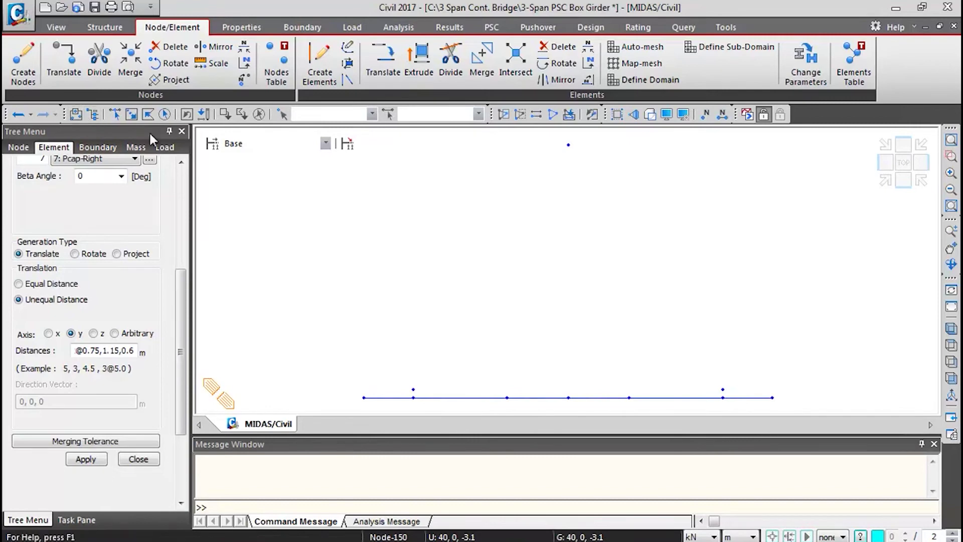
click(116, 117)
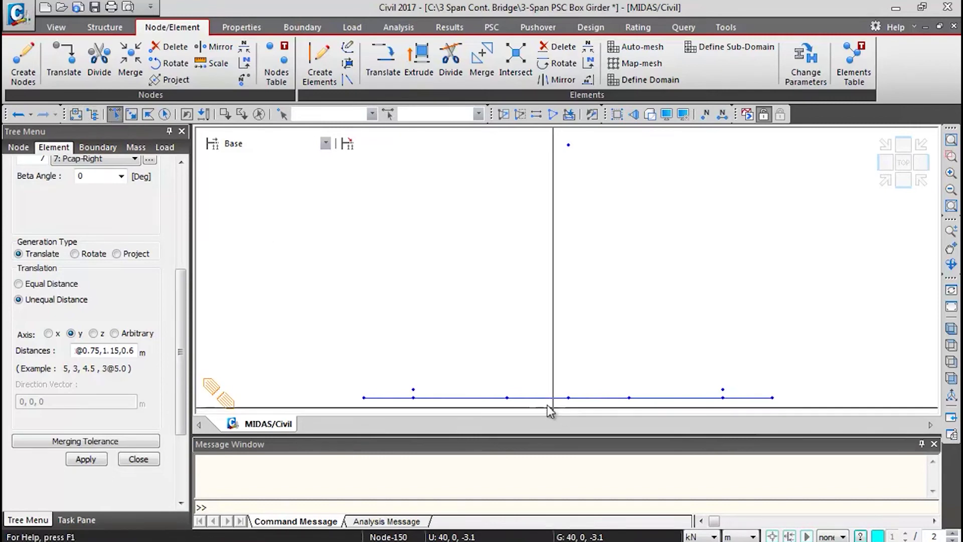
click(505, 395)
click(640, 408)
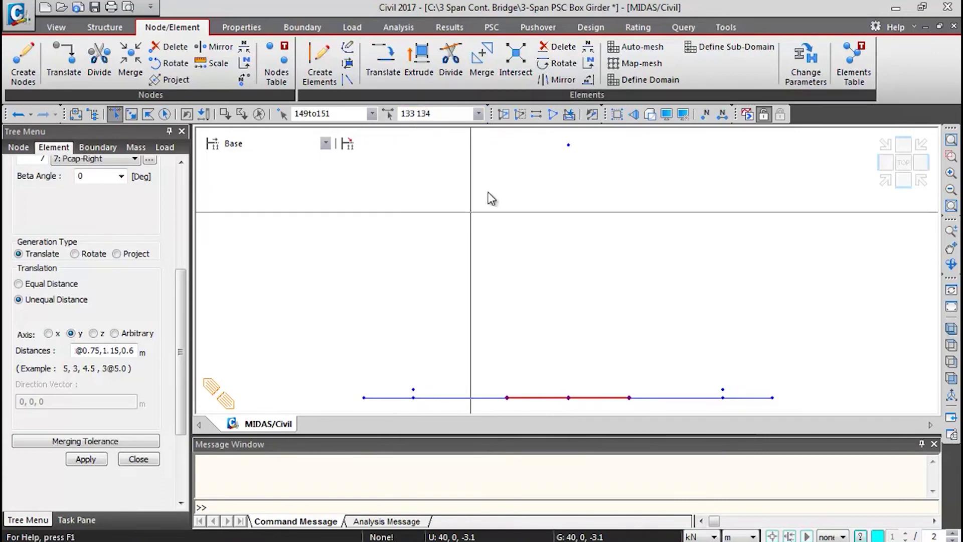
Delete the two middle pier cap elements with 'with Free Nodes' unticked, keeping the centre node.
click(561, 50)
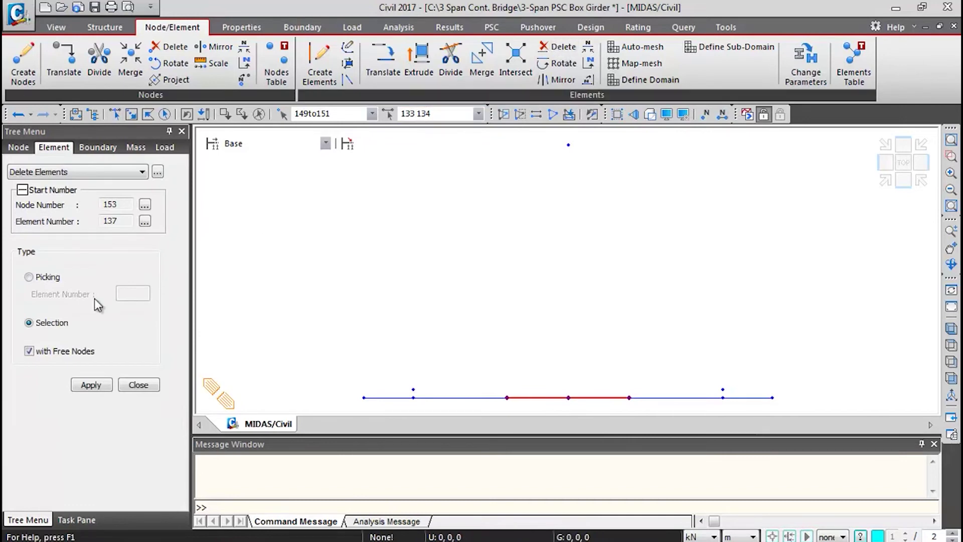
click(41, 353)
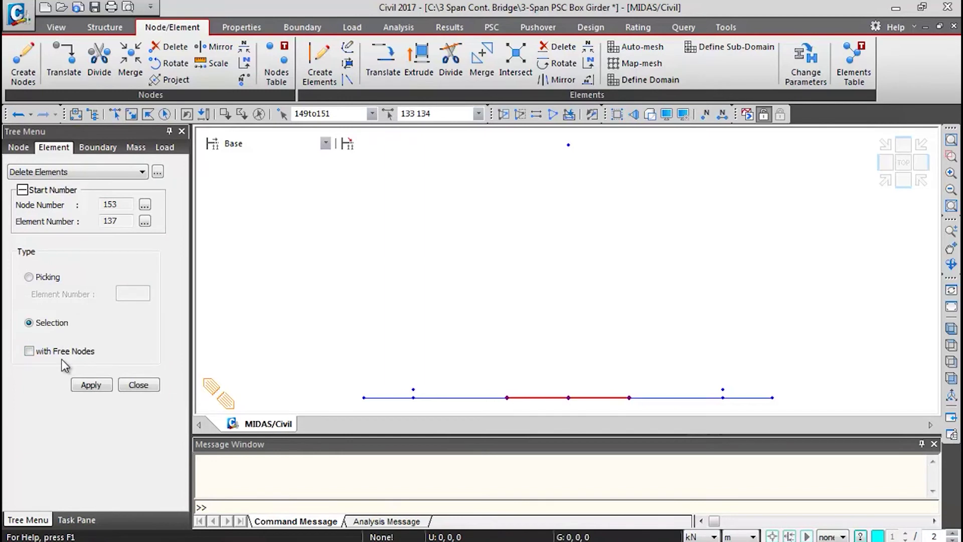
click(91, 391)
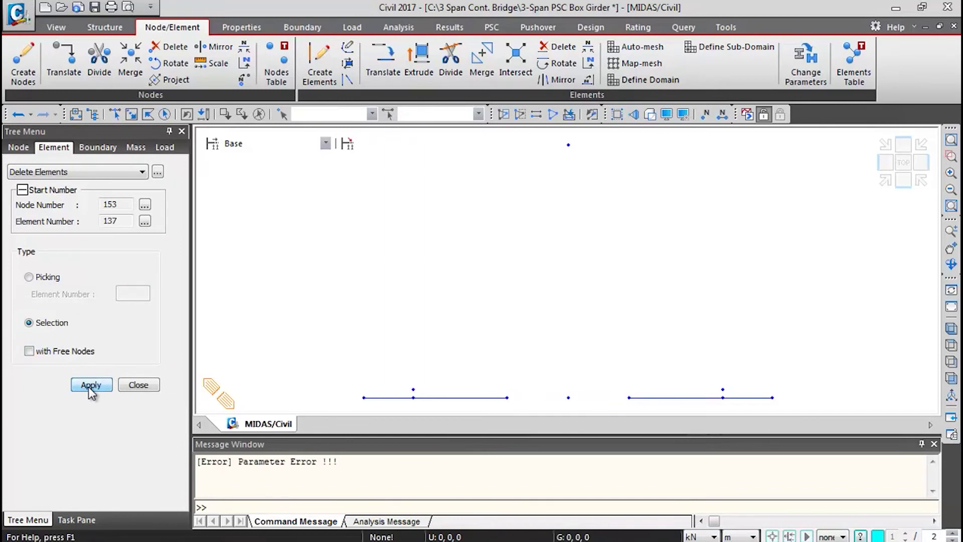
middle_drag(524, 389, 546, 326)
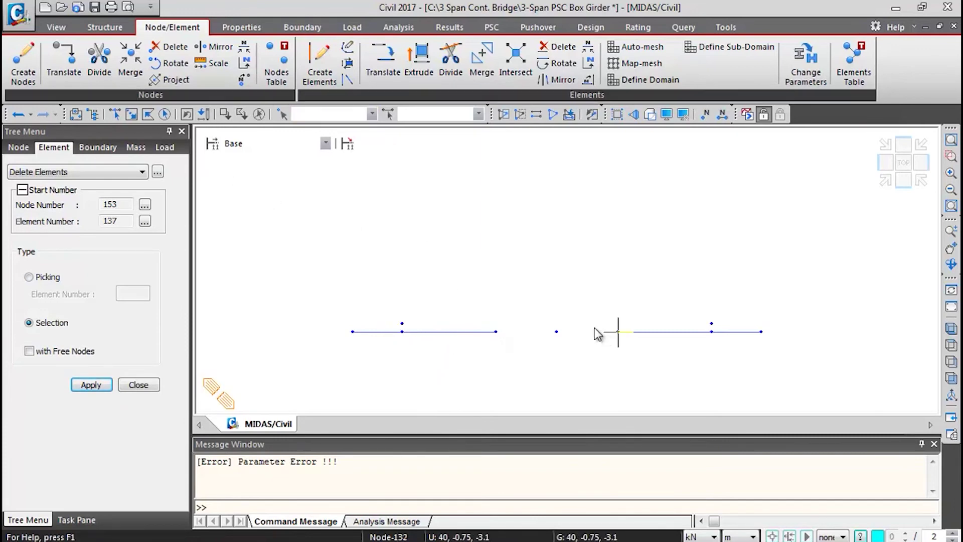
Window-select the free centre node and set extrusion to material 2: M40 and section 8: Pier.
click(132, 115)
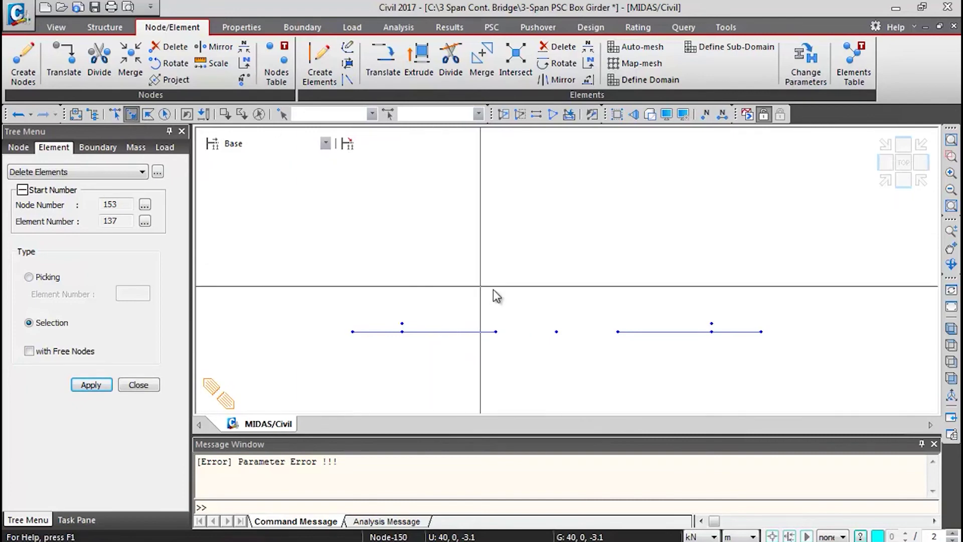
drag(546, 315, 569, 357)
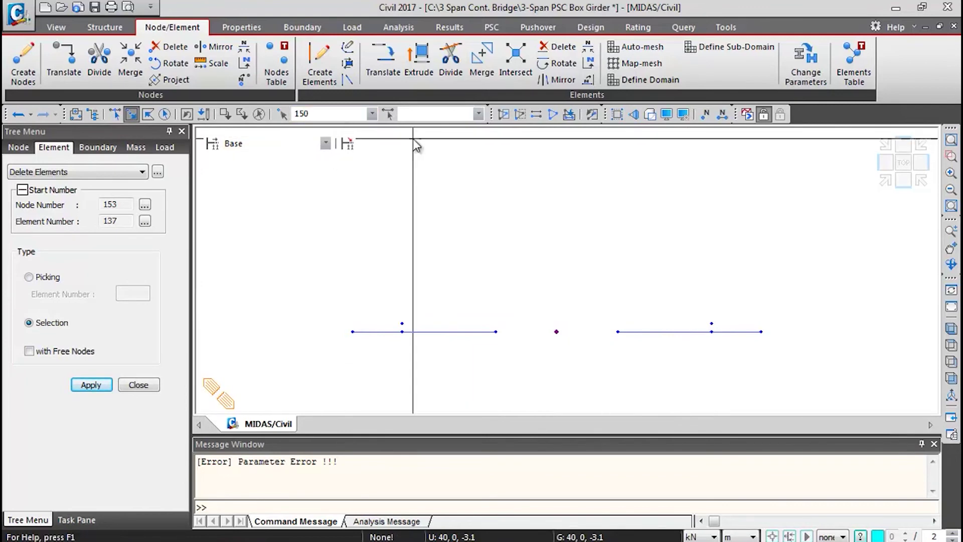
click(418, 65)
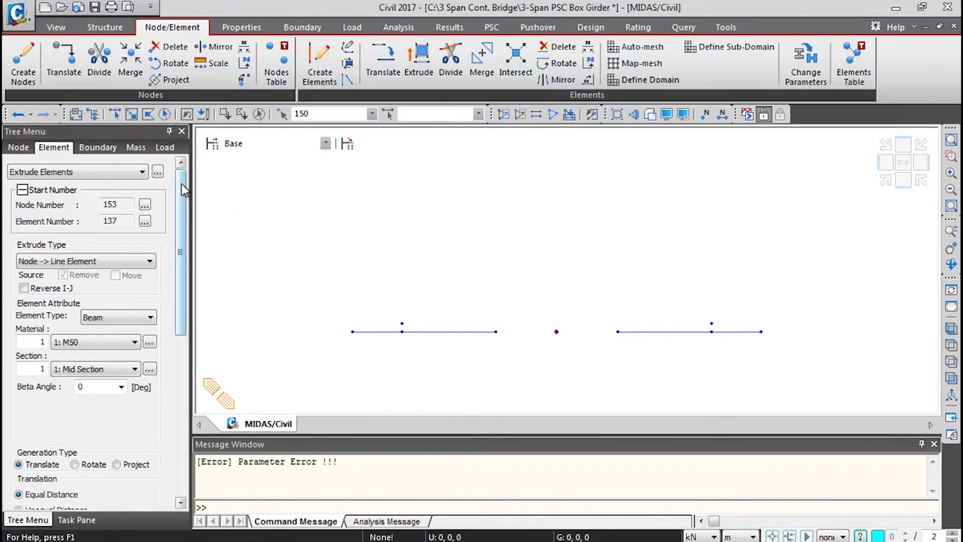
click(97, 342)
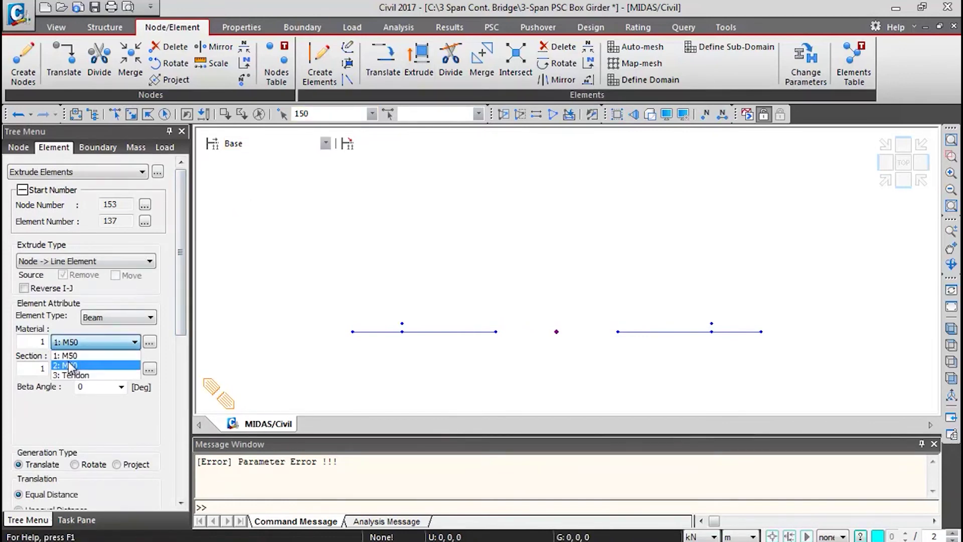
click(69, 365)
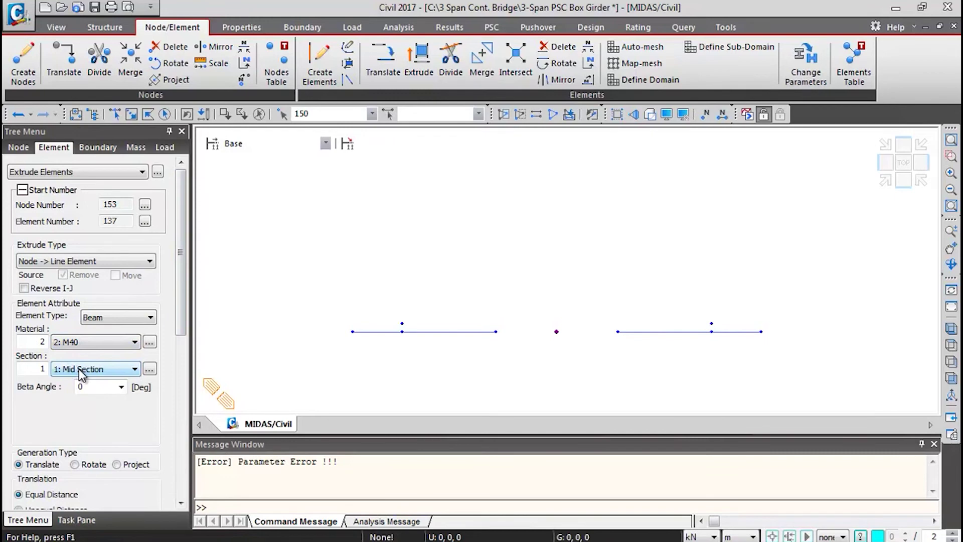
click(79, 369)
click(68, 450)
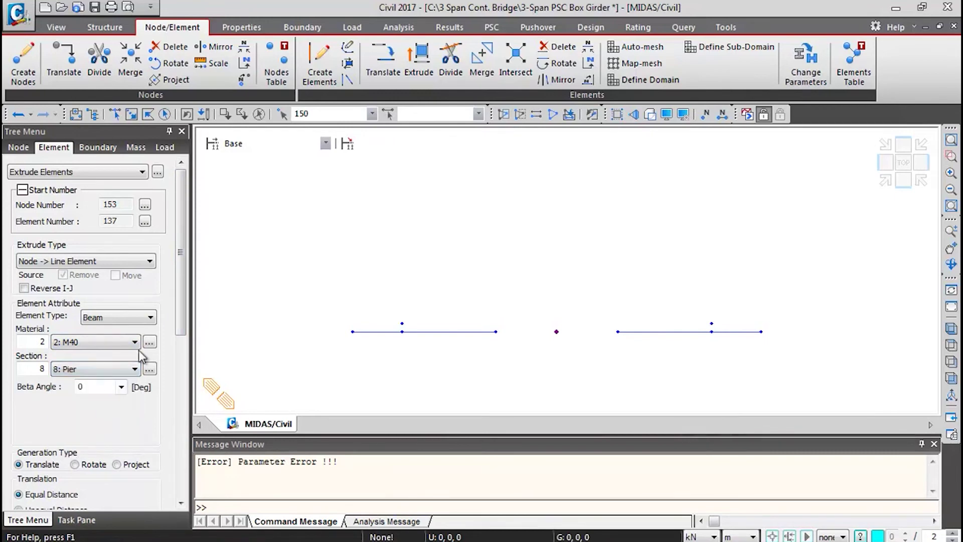
Extrude a 10 m pier column downward, unequal distance -10 along z.
drag(181, 258, 178, 380)
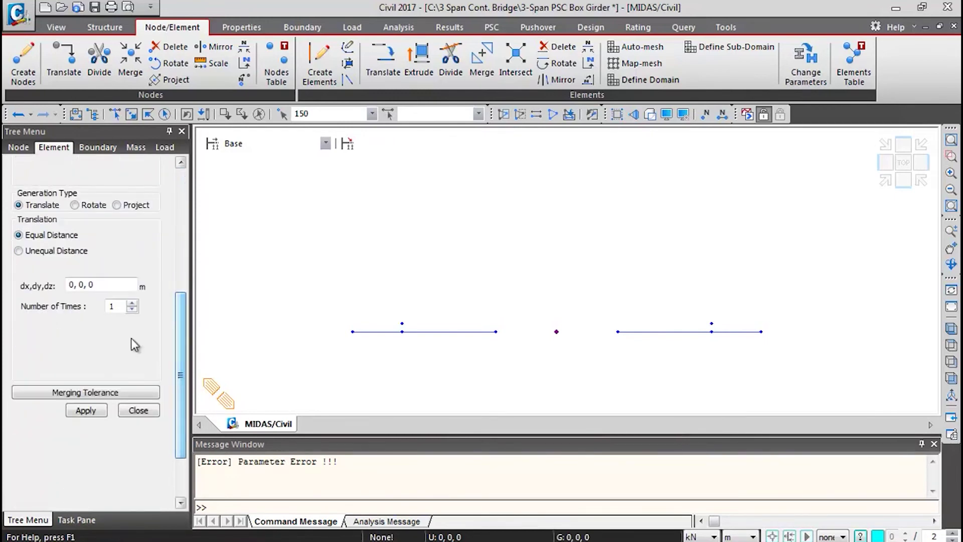
click(69, 248)
click(93, 284)
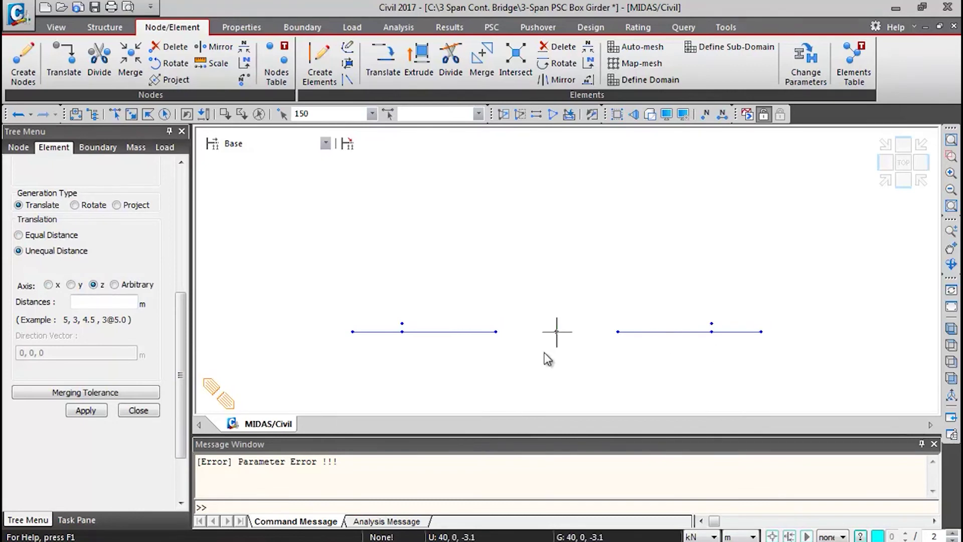
click(94, 301)
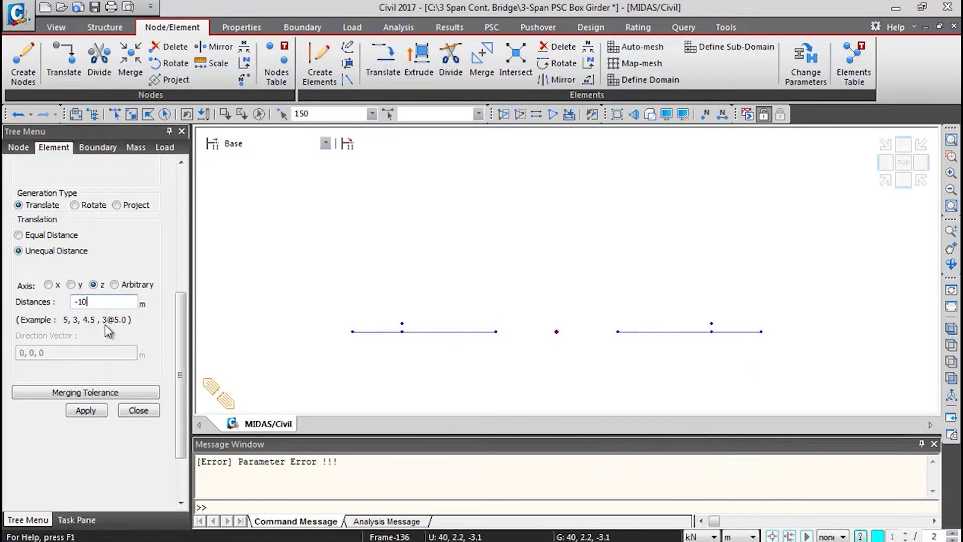
click(89, 411)
click(885, 182)
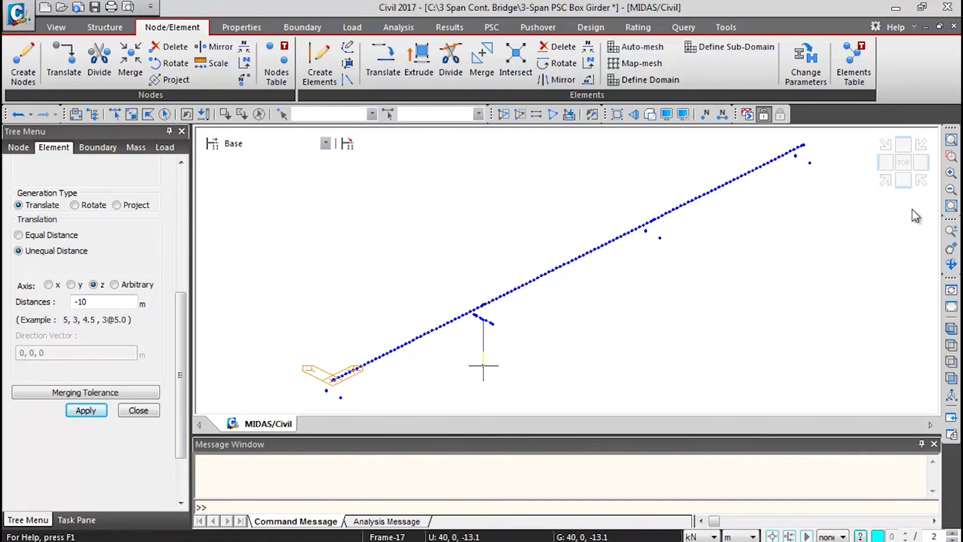
In front elevation, select the first pier column element for translation.
click(901, 181)
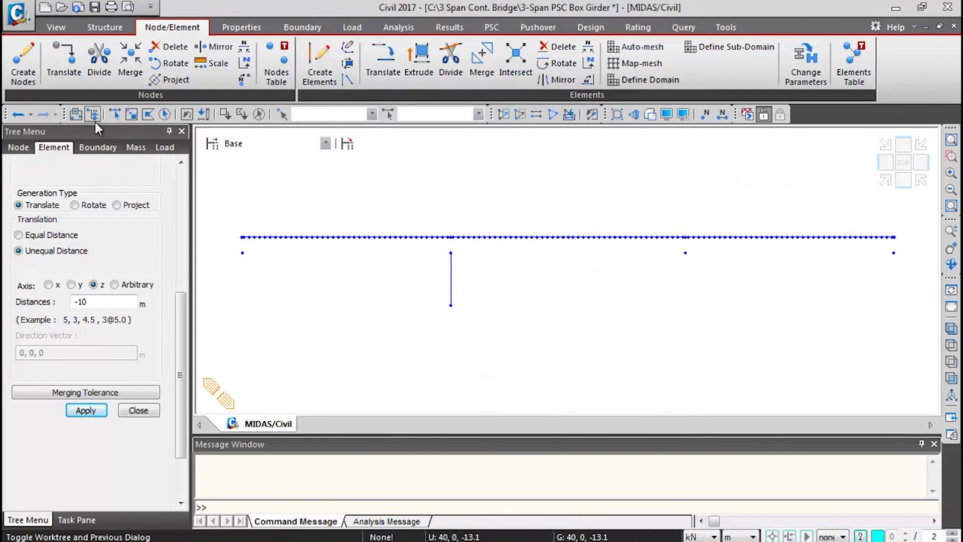
click(114, 115)
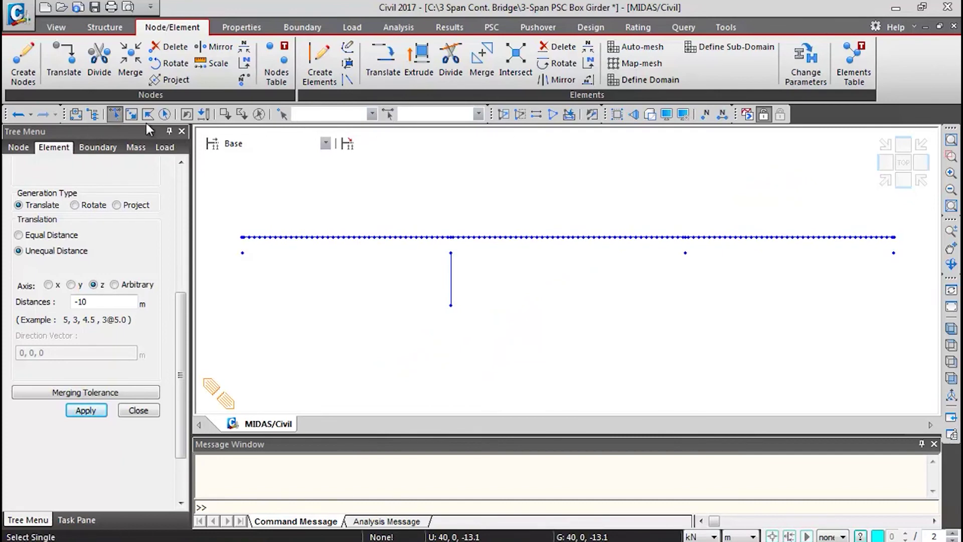
drag(443, 245, 459, 340)
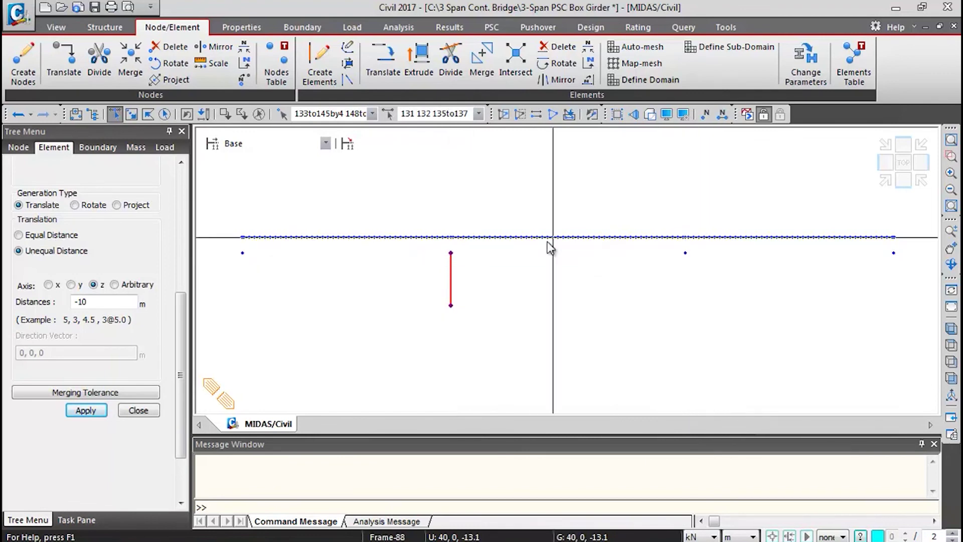
click(381, 65)
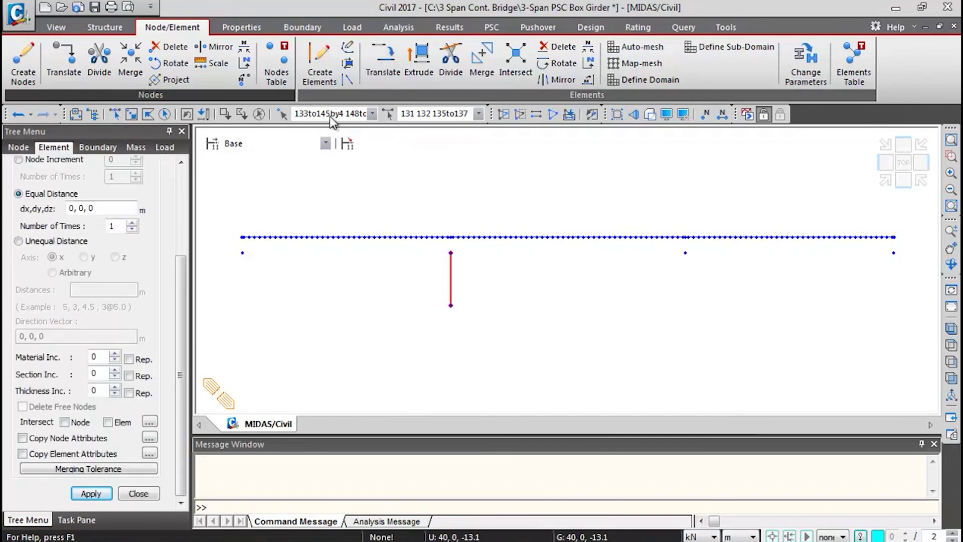
Copy the pier column 45 m along x with Intersect Node and Elem enabled.
click(78, 241)
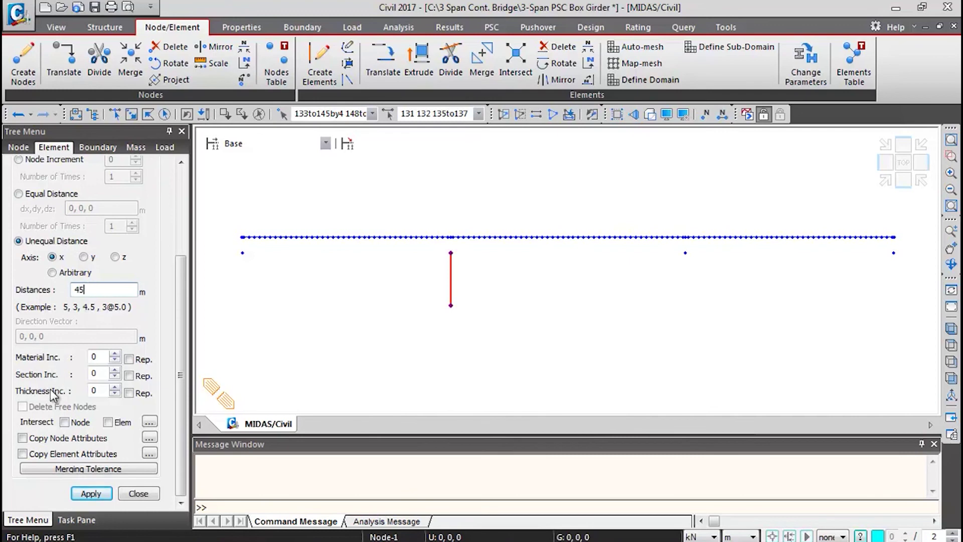
click(65, 423)
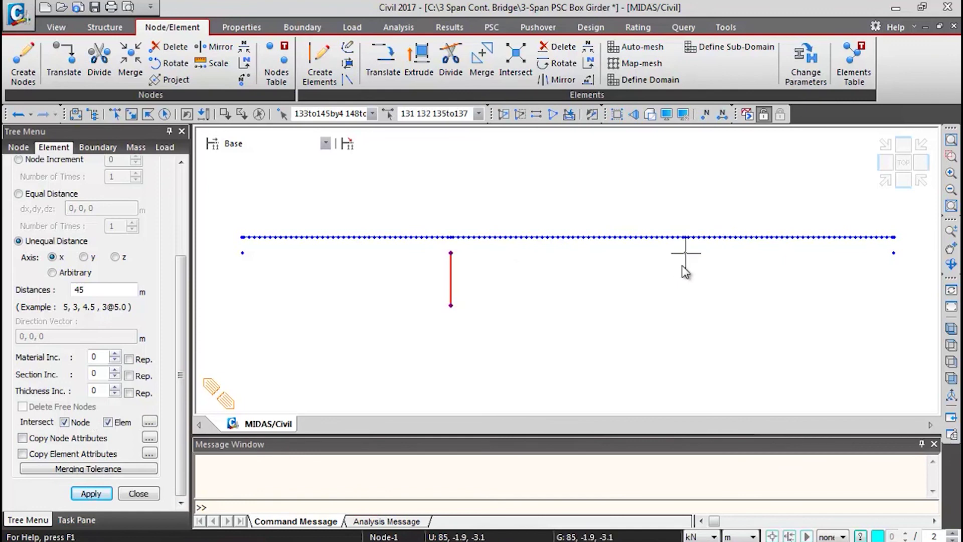
click(96, 496)
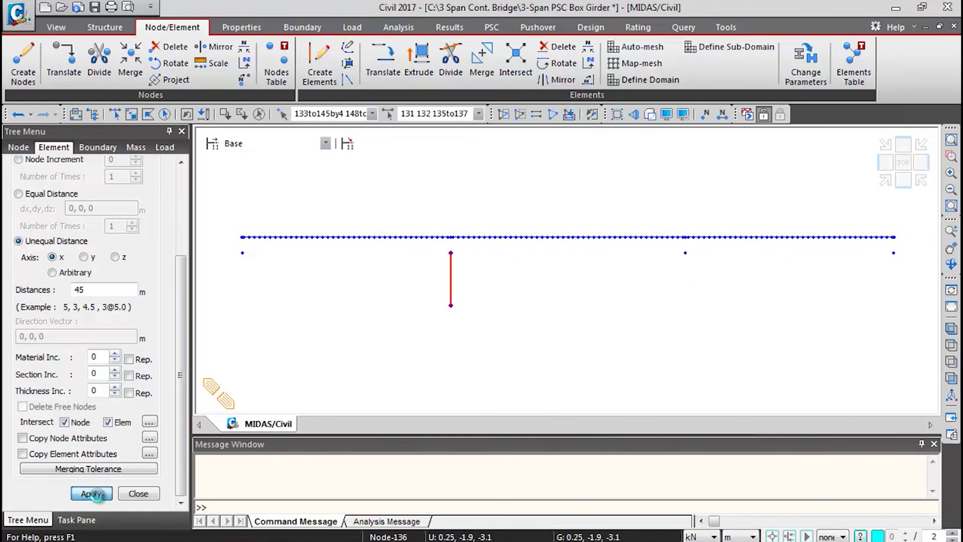
click(885, 181)
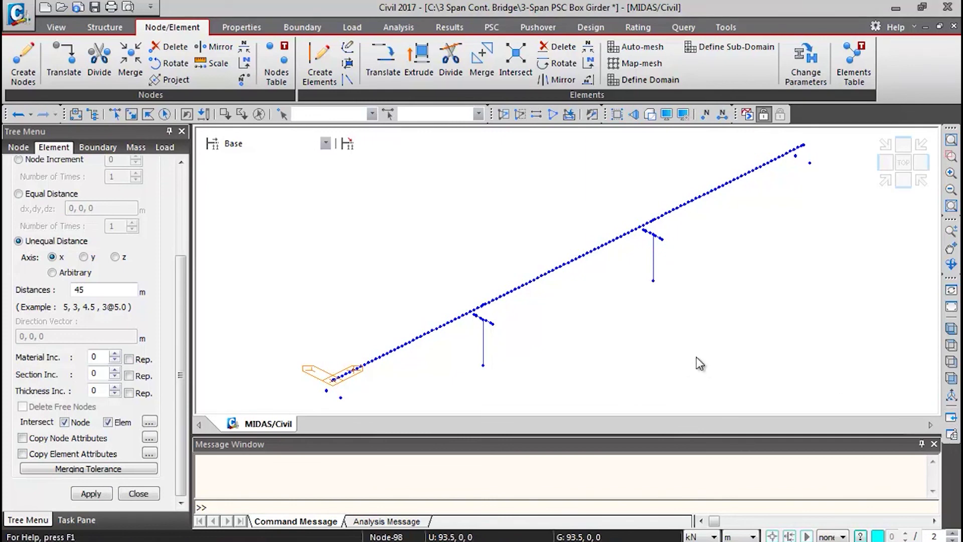
Renumber all nodes and elements of the whole model starting from 1.
click(588, 65)
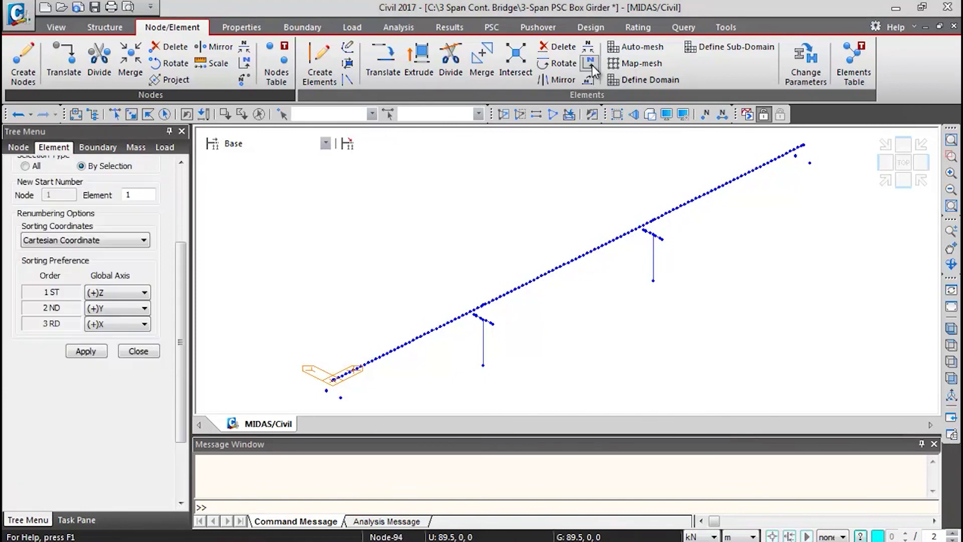
drag(179, 300, 178, 212)
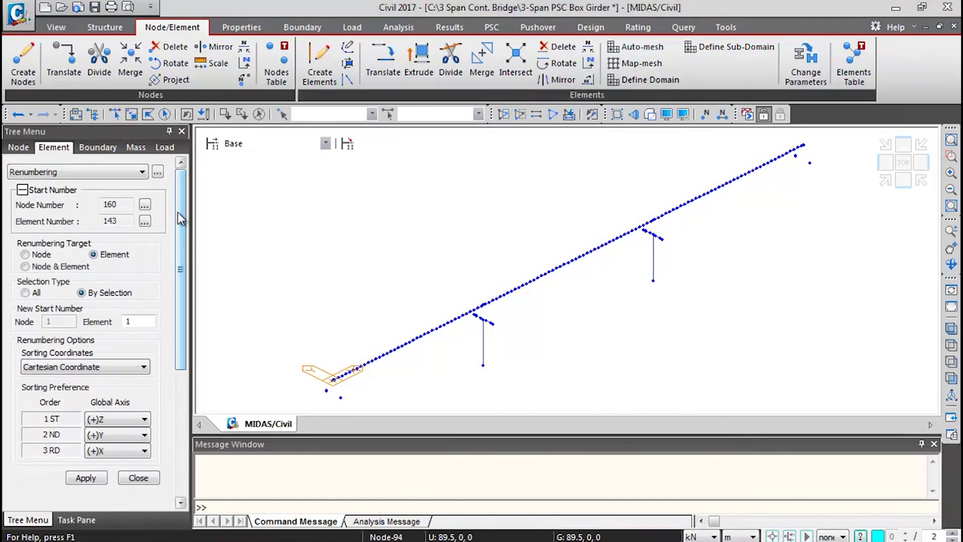
click(45, 266)
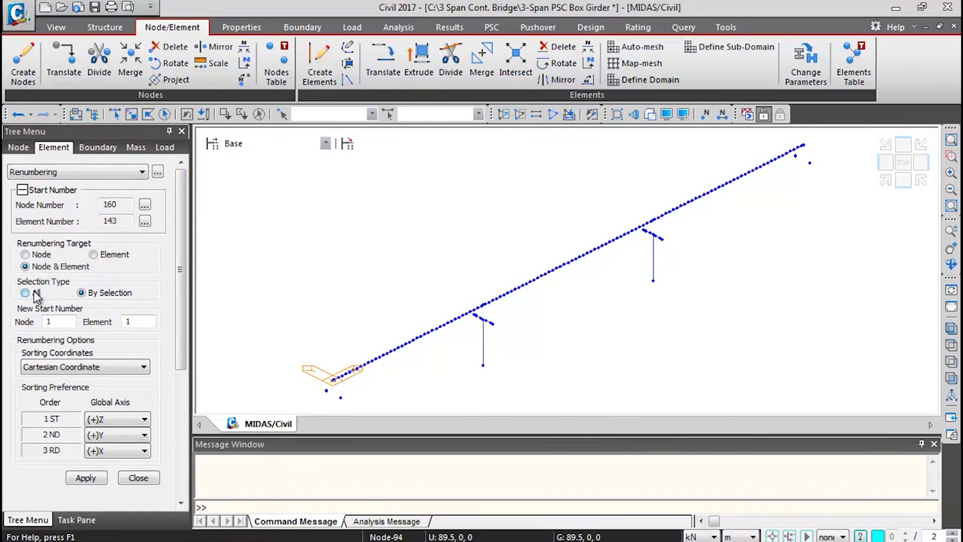
click(89, 477)
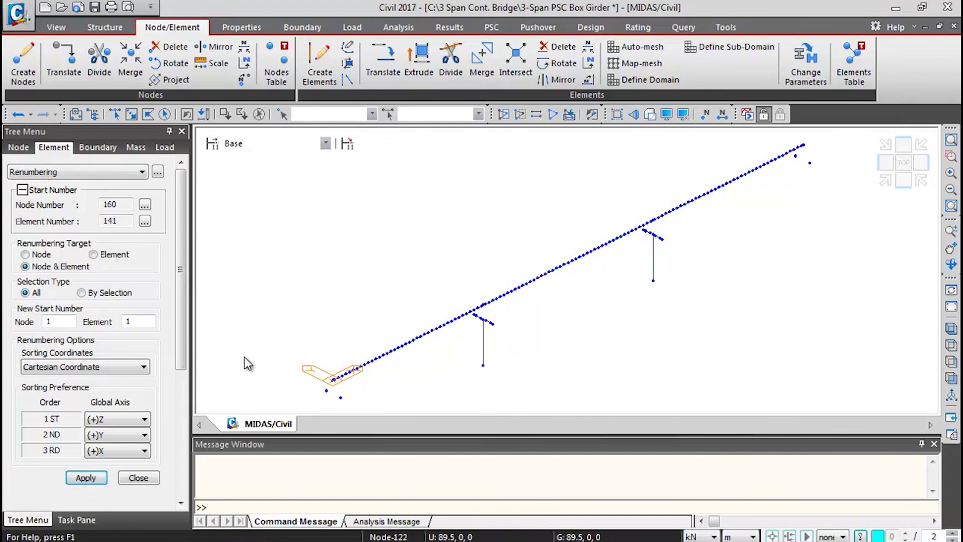